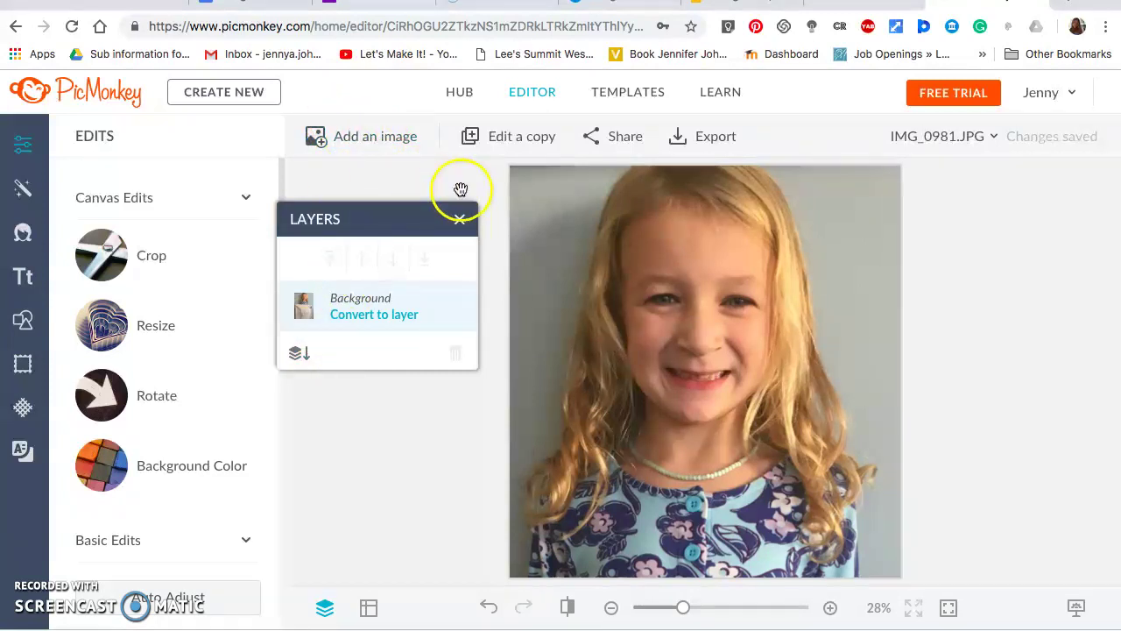
Close the Layers panel, leaving the IMG_0981.JPG portrait and the Edits tools visible.
left_click(463, 223)
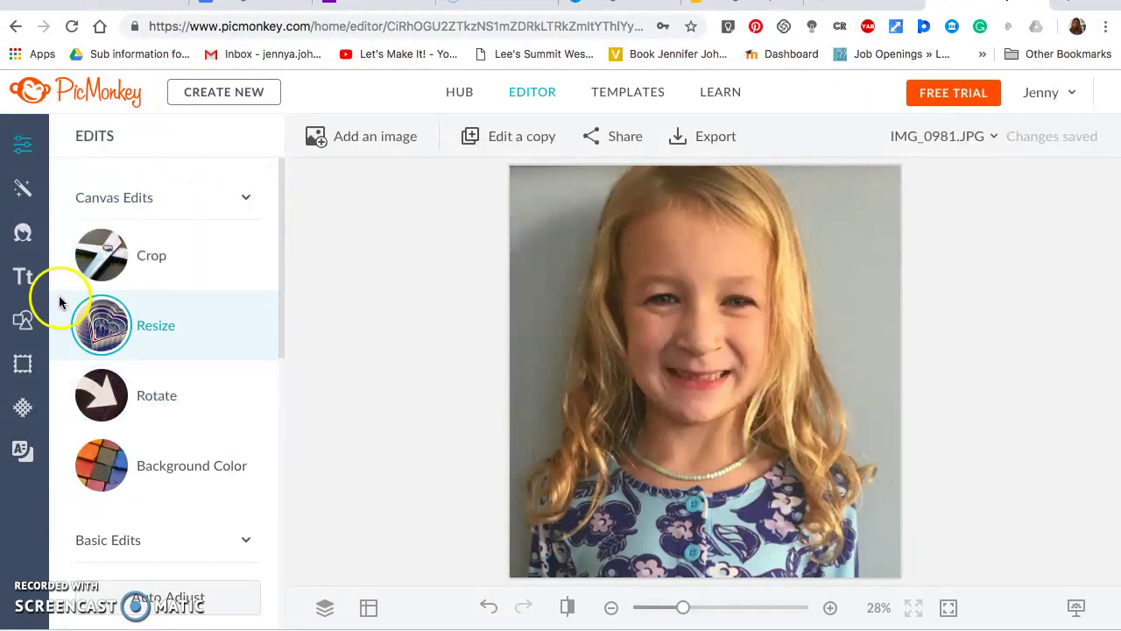
Show the Effects list and scroll it to the Black and White section.
left_click(23, 192)
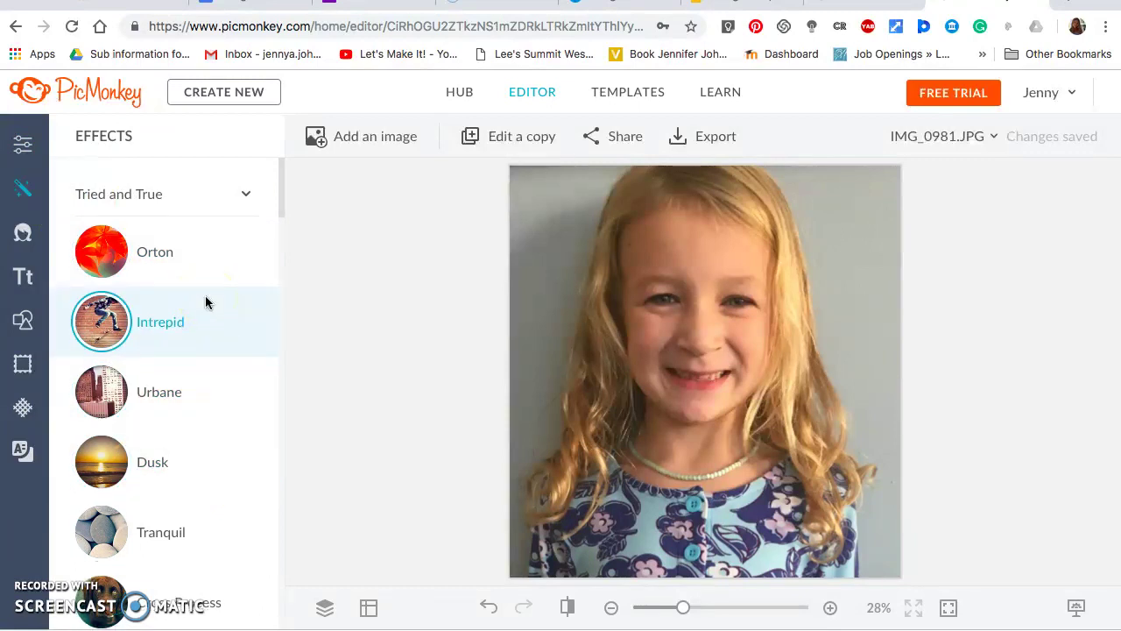
scroll(205, 302, "down", 1)
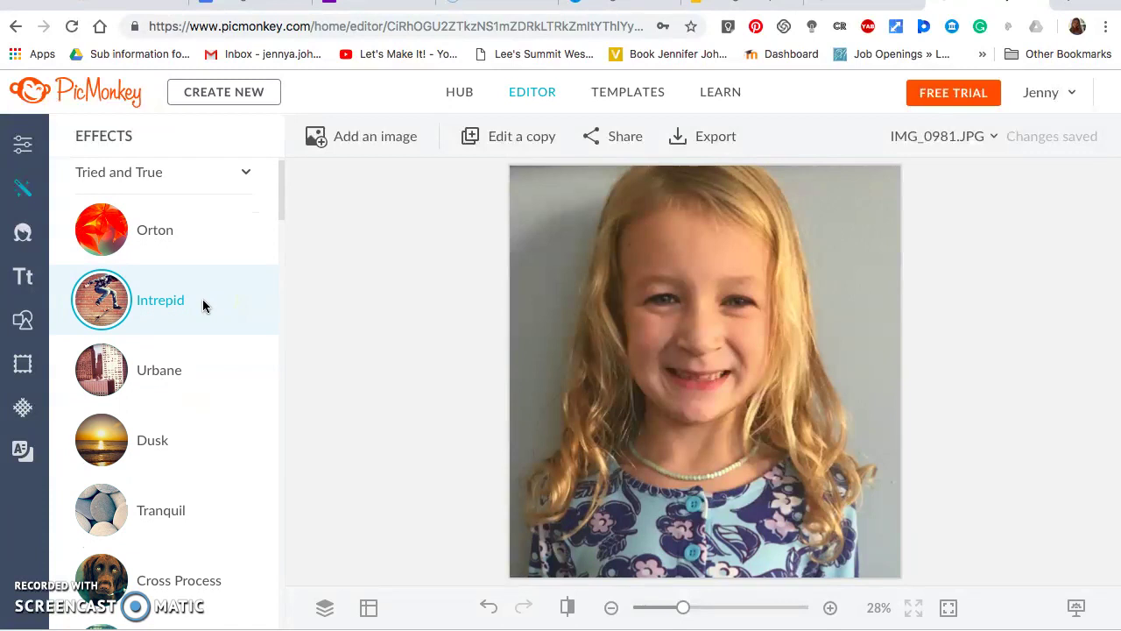
scroll(202, 305, "down", 10)
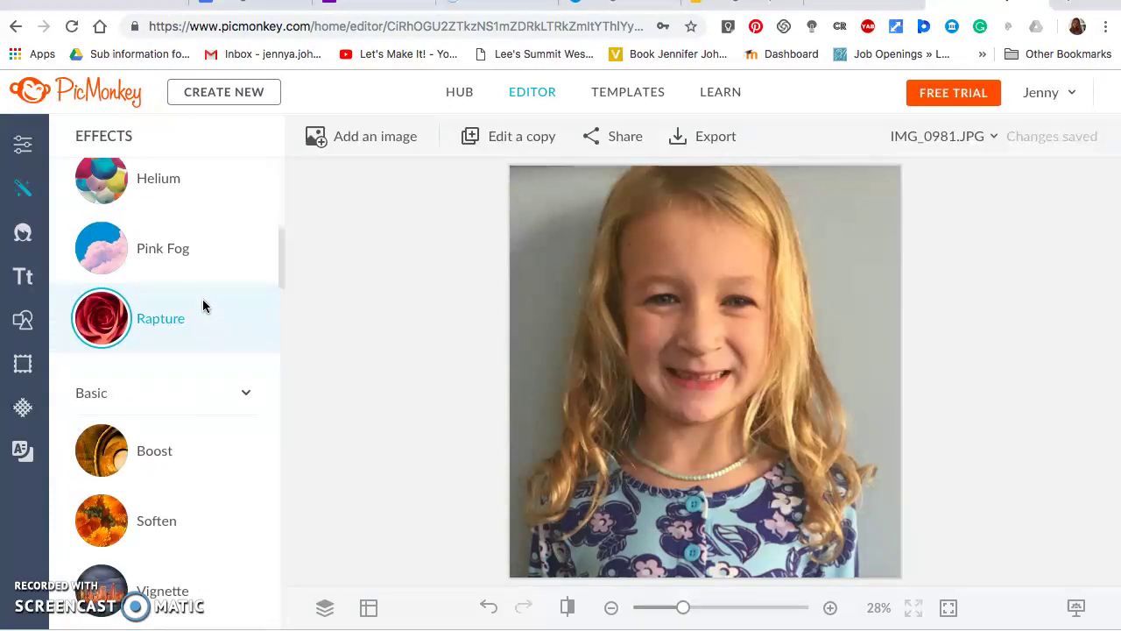
scroll(202, 305, "down", 10)
scroll(202, 304, "down", 8)
scroll(202, 305, "down", 10)
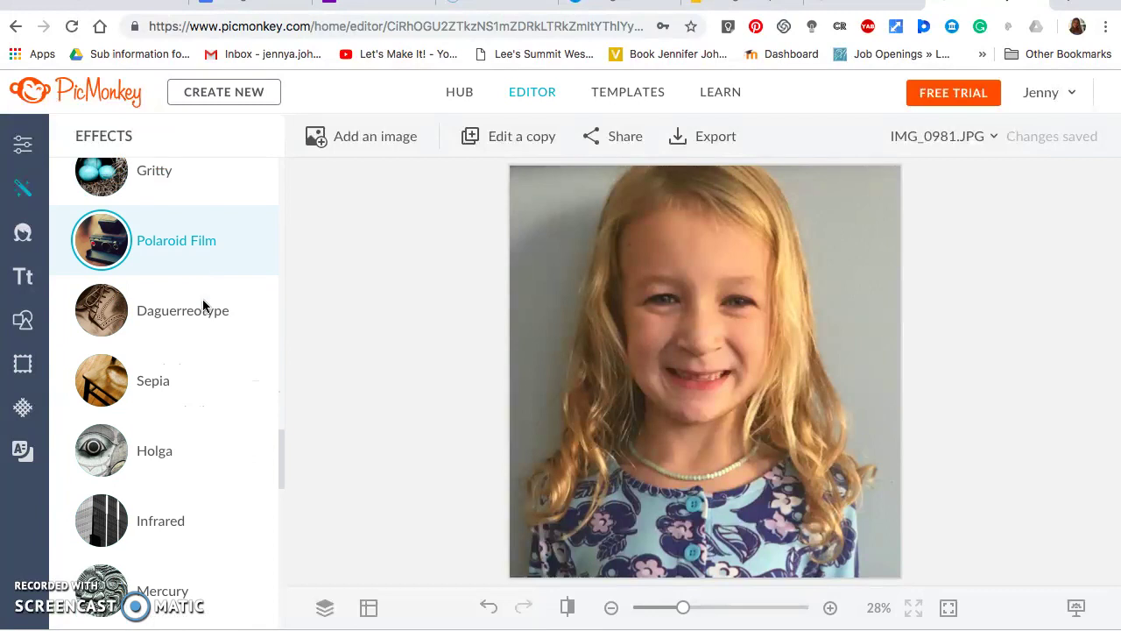
scroll(205, 307, "down", 6)
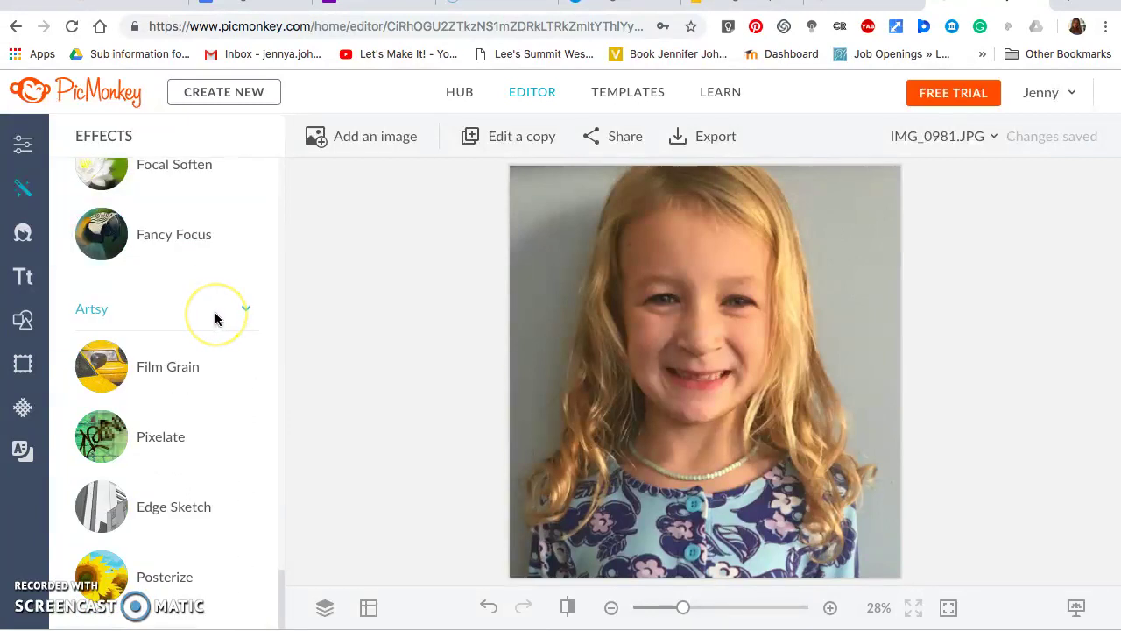
scroll(183, 331, "up", 6)
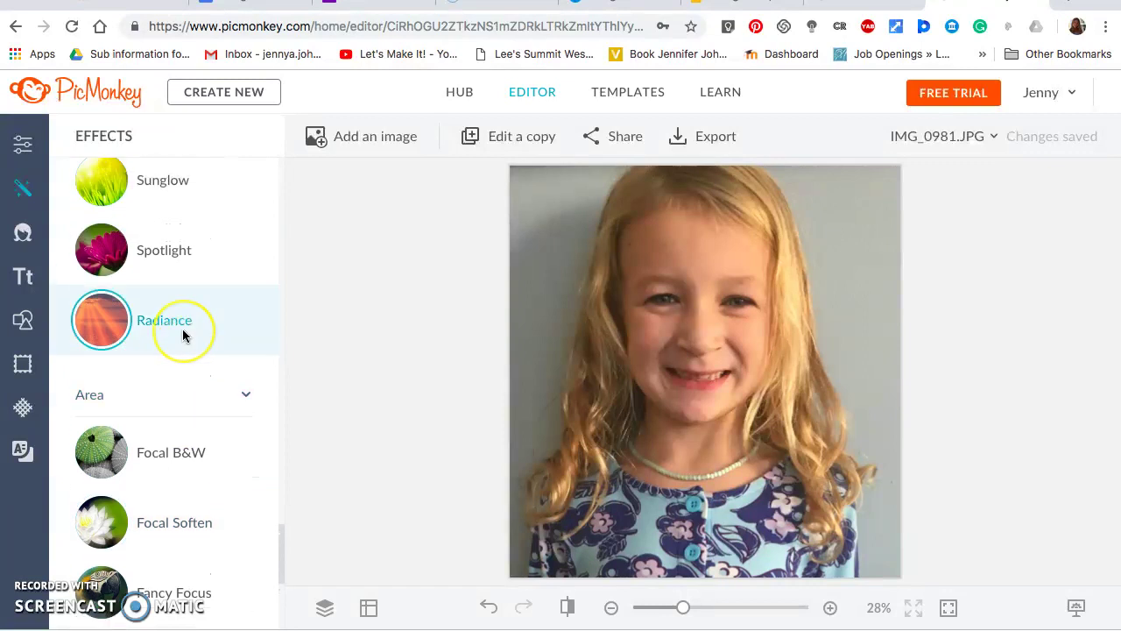
scroll(183, 334, "up", 2)
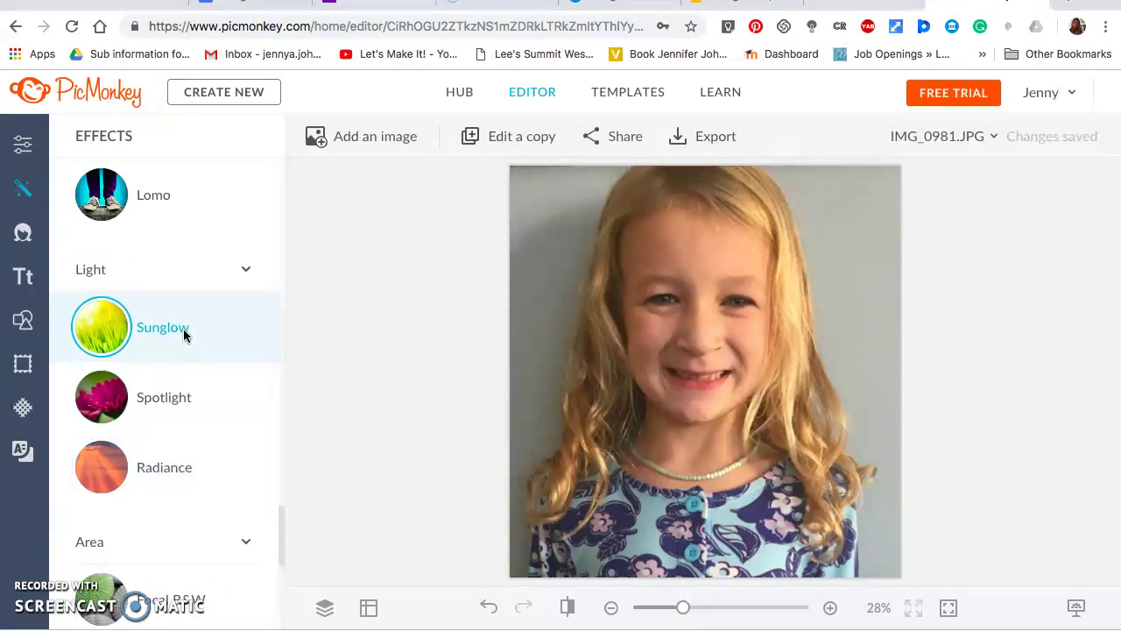
scroll(183, 331, "up", 3)
scroll(183, 333, "up", 8)
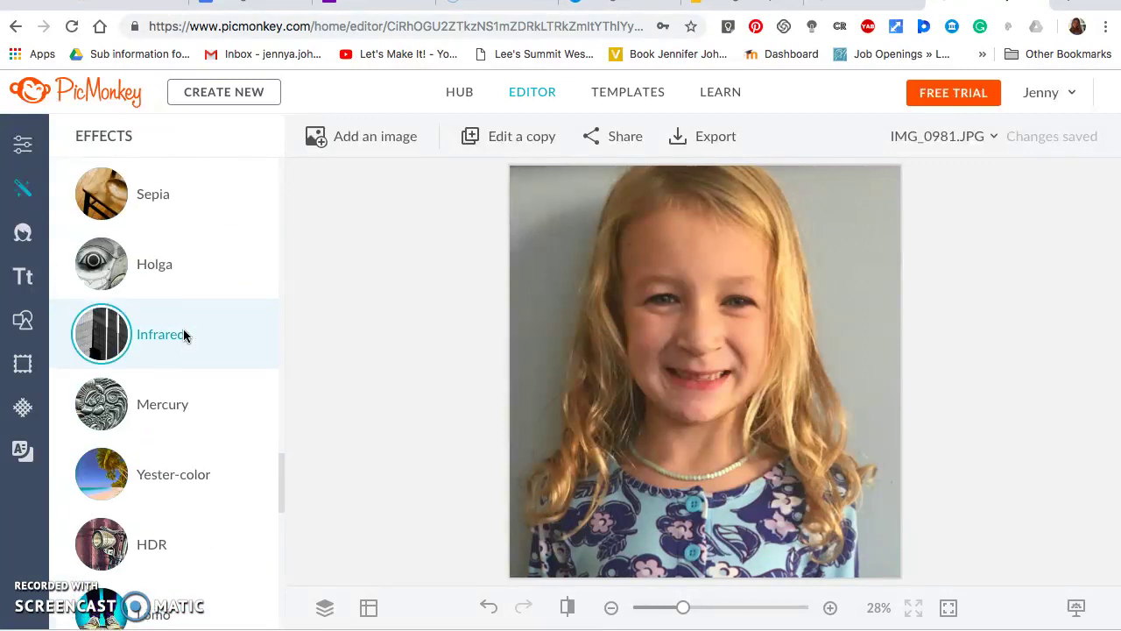
scroll(184, 335, "up", 5)
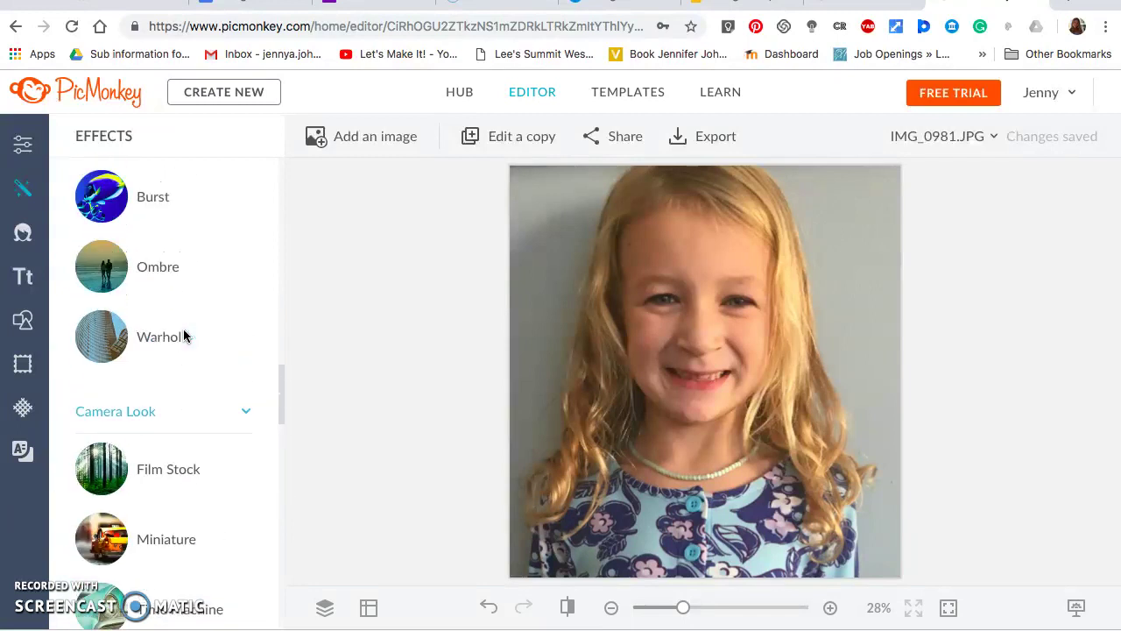
scroll(186, 333, "up", 1)
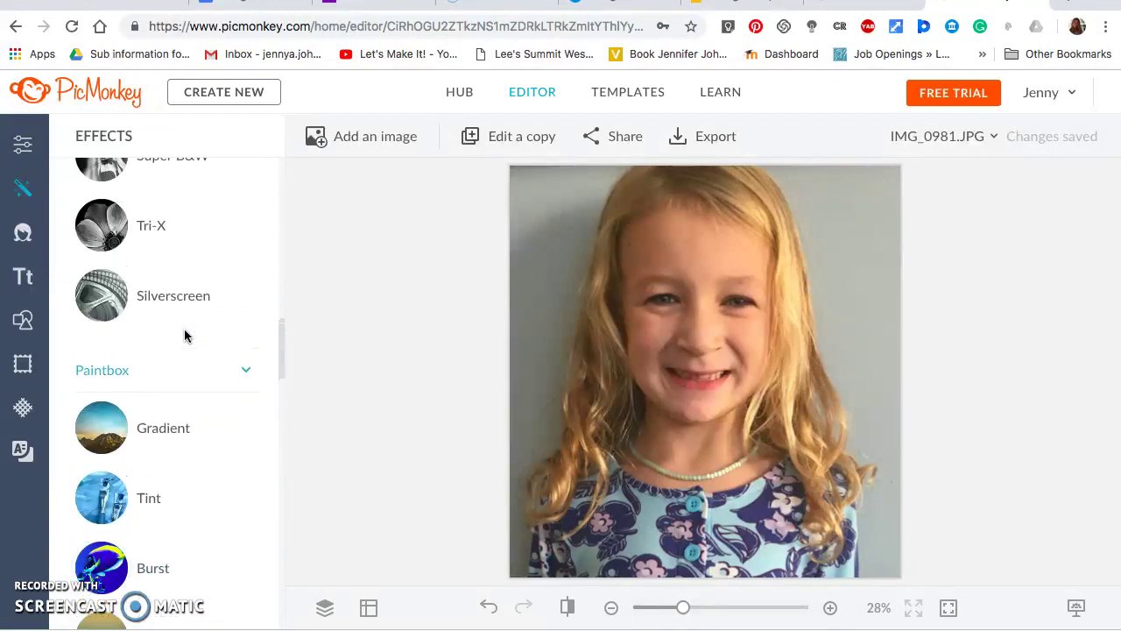
scroll(173, 296, "up", 1)
scroll(173, 297, "up", 3)
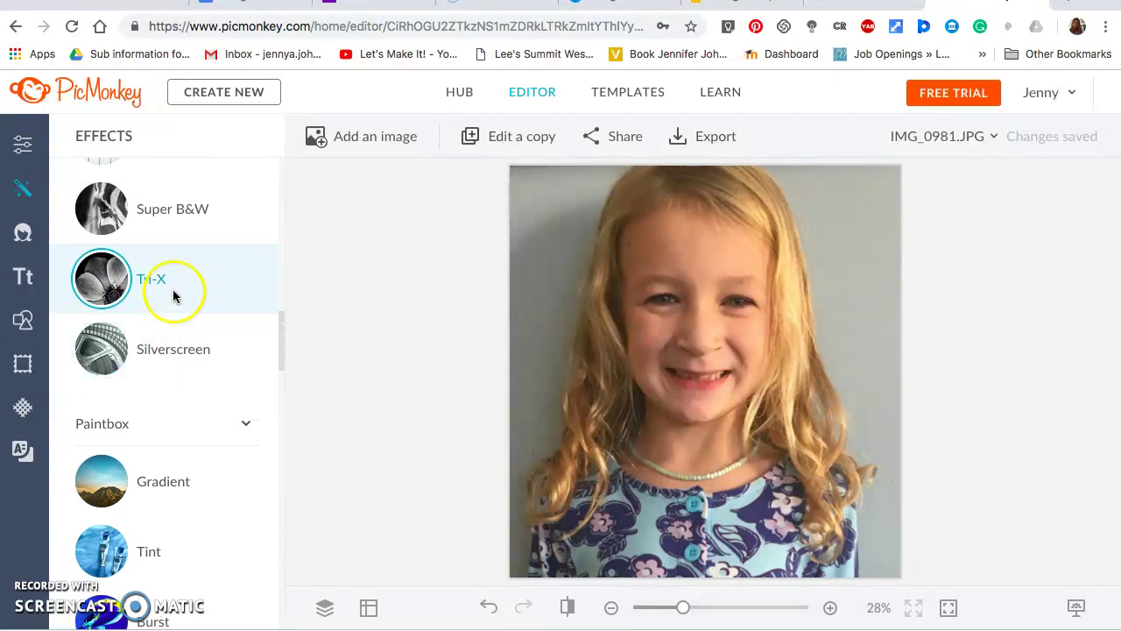
scroll(174, 304, "down", 1)
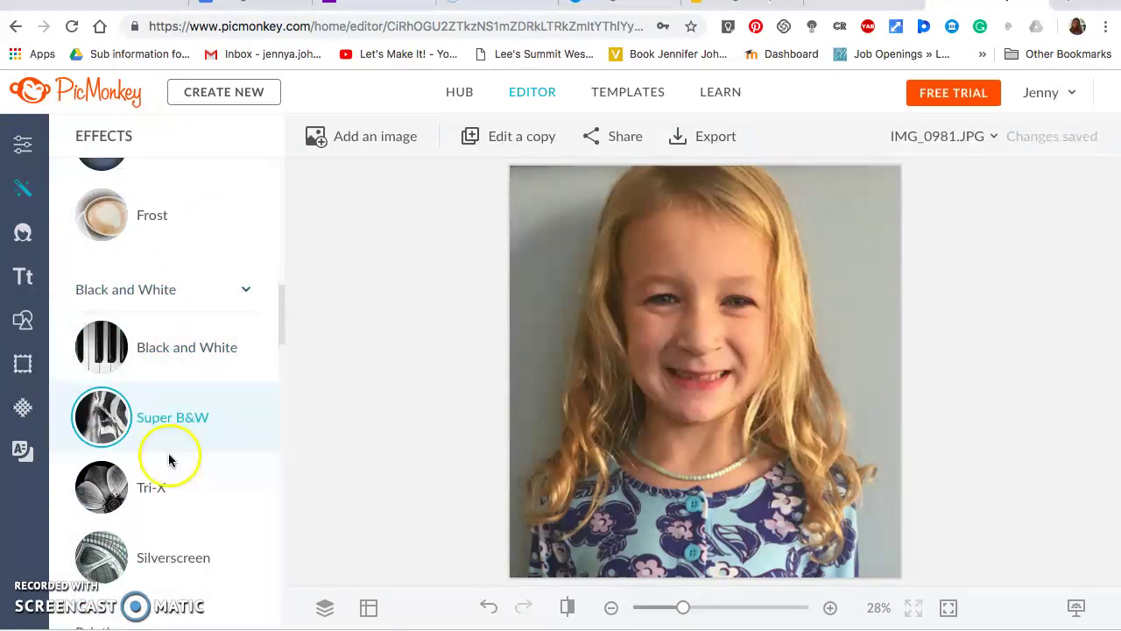
Apply the Tri-X black-and-white effect at its 1600 setting.
left_click(98, 482)
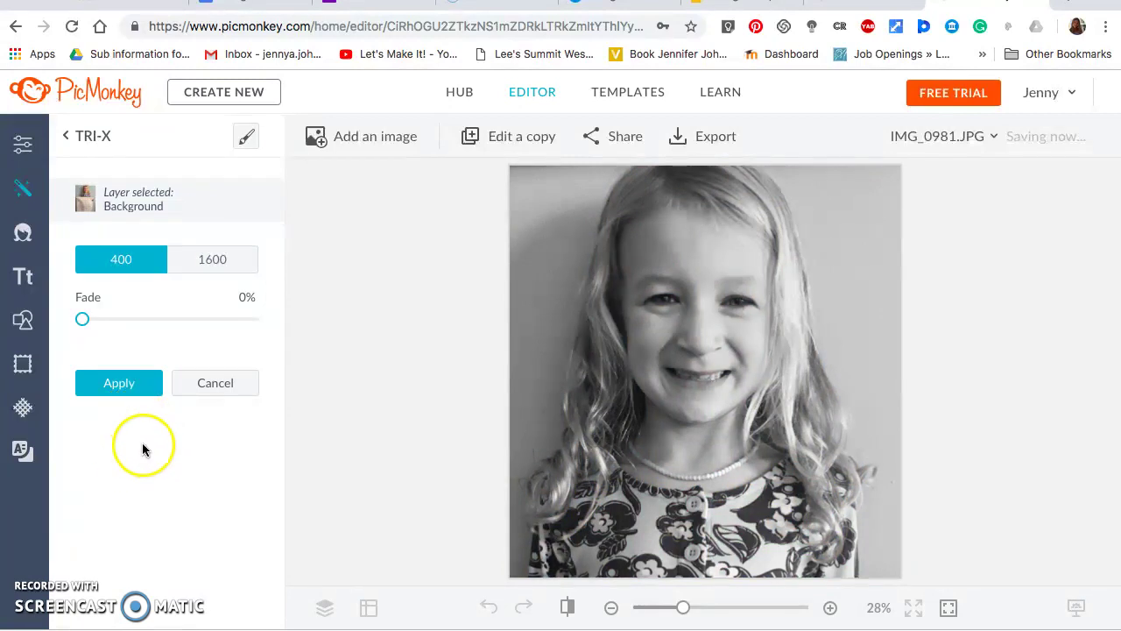
left_click(248, 266)
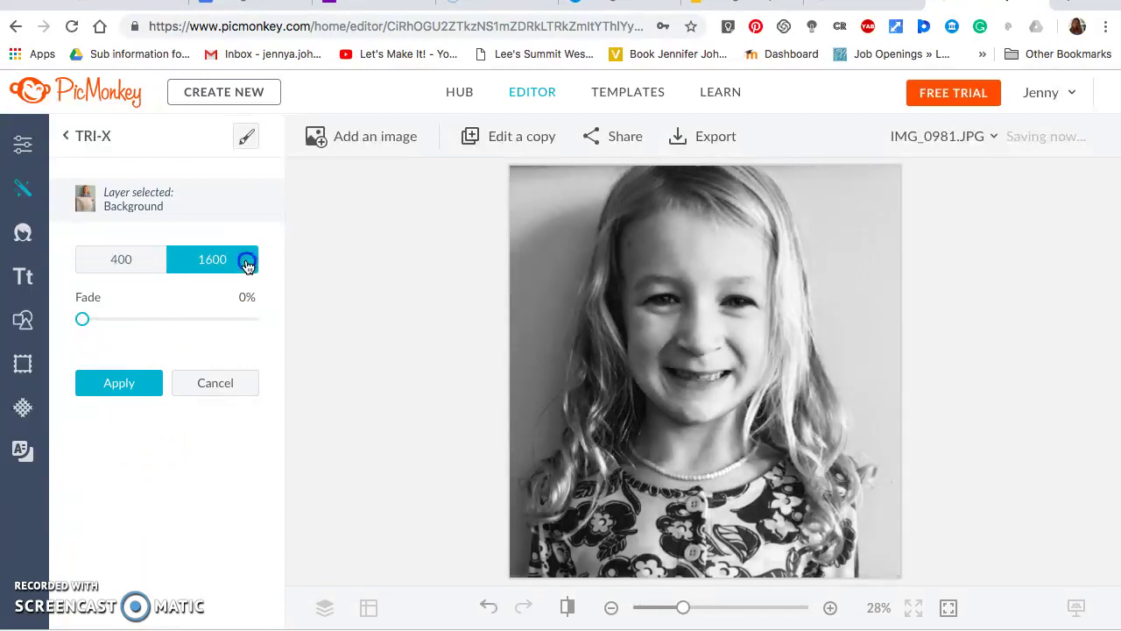
left_click(126, 382)
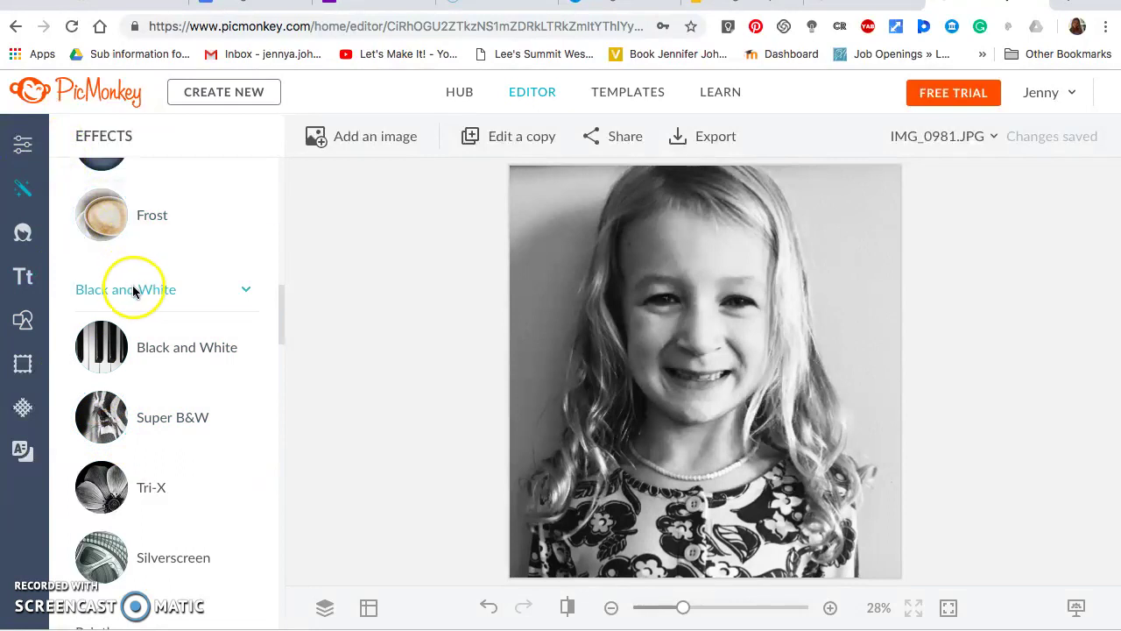
Preview the Warhol effect from the Paintbox section on the portrait.
scroll(144, 316, "down", 2)
scroll(145, 346, "down", 5)
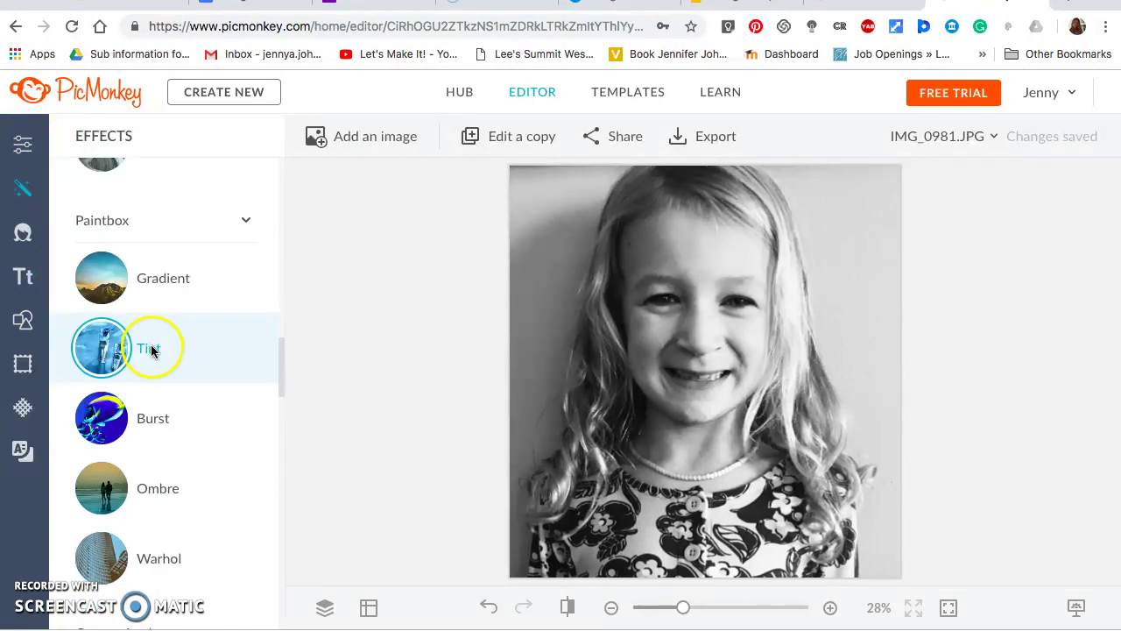
scroll(171, 491, "down", 1)
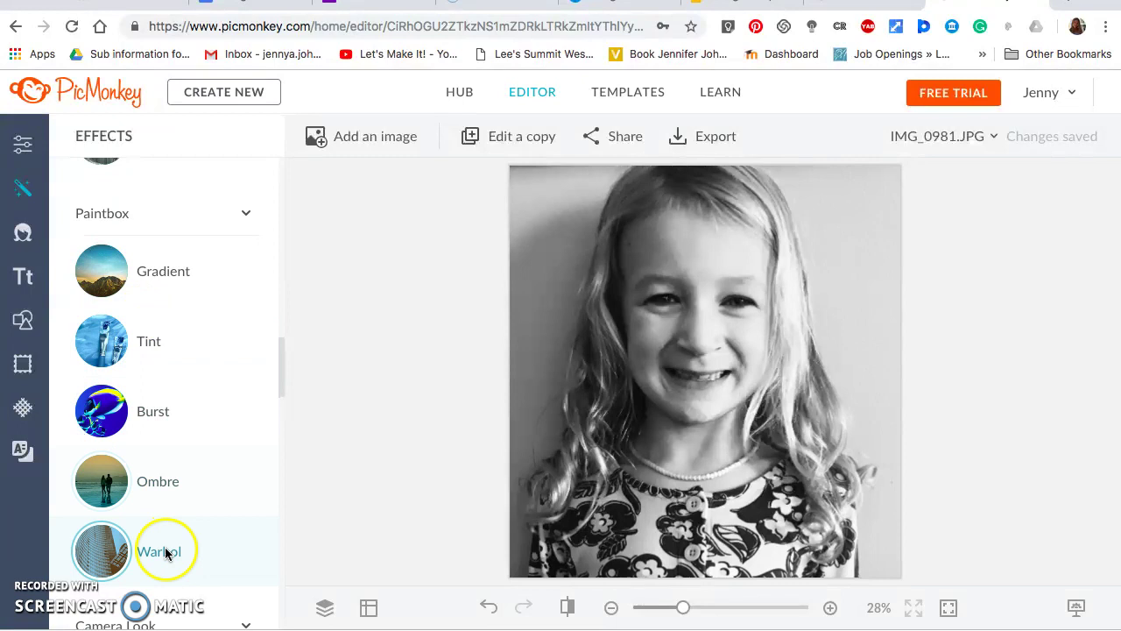
left_click(111, 548)
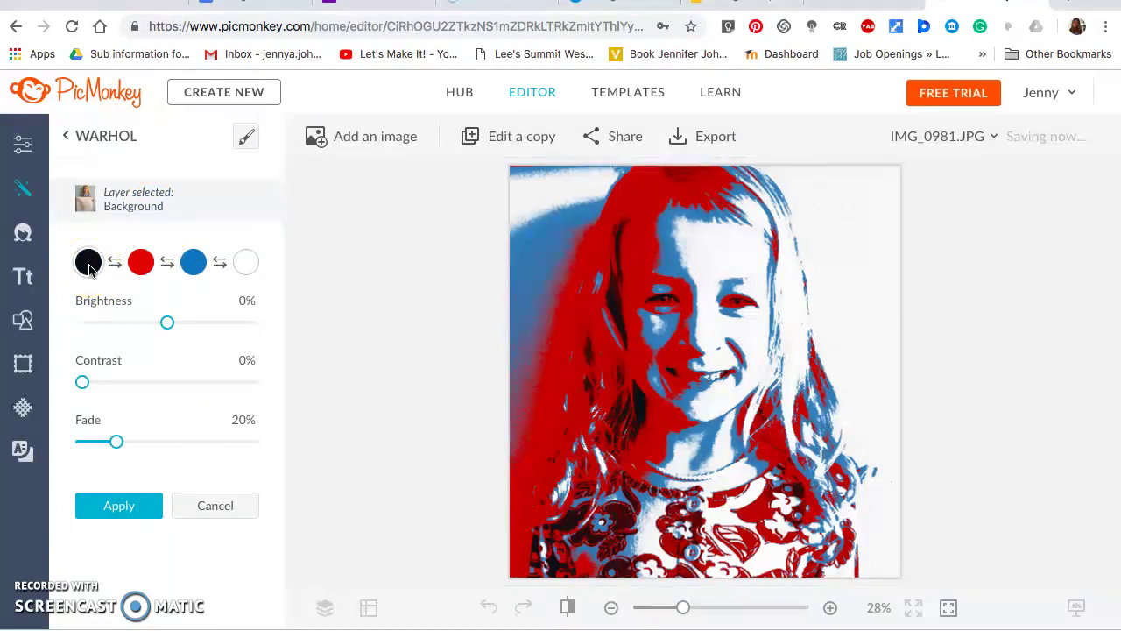
Inspect the Warhol black and red swatches, shifting the red hue slightly.
left_click(88, 263)
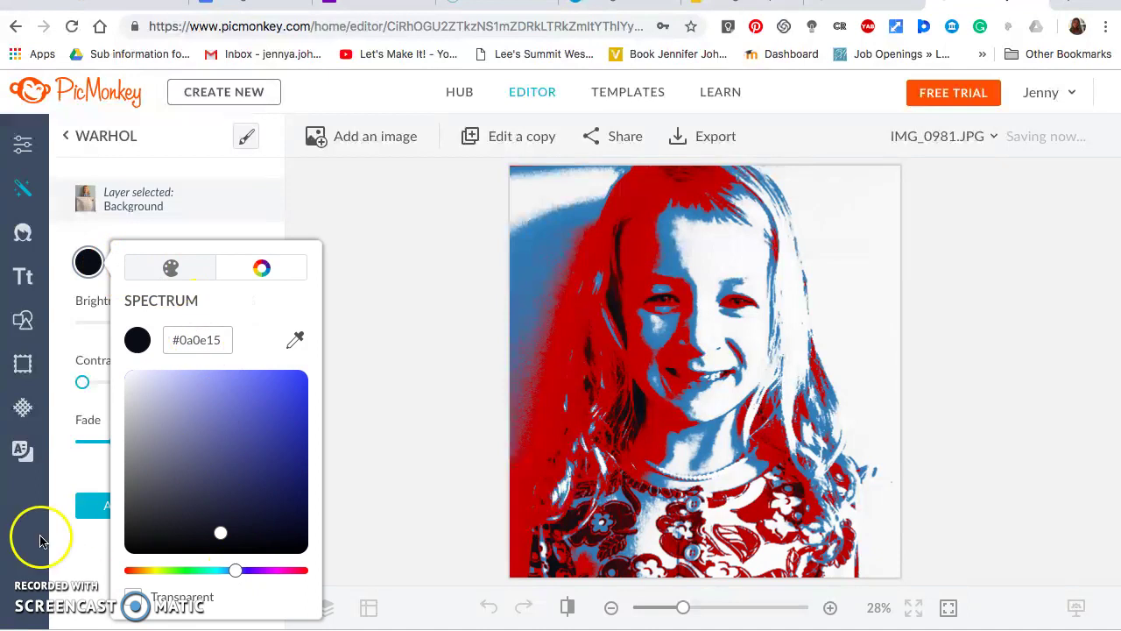
left_click(78, 559)
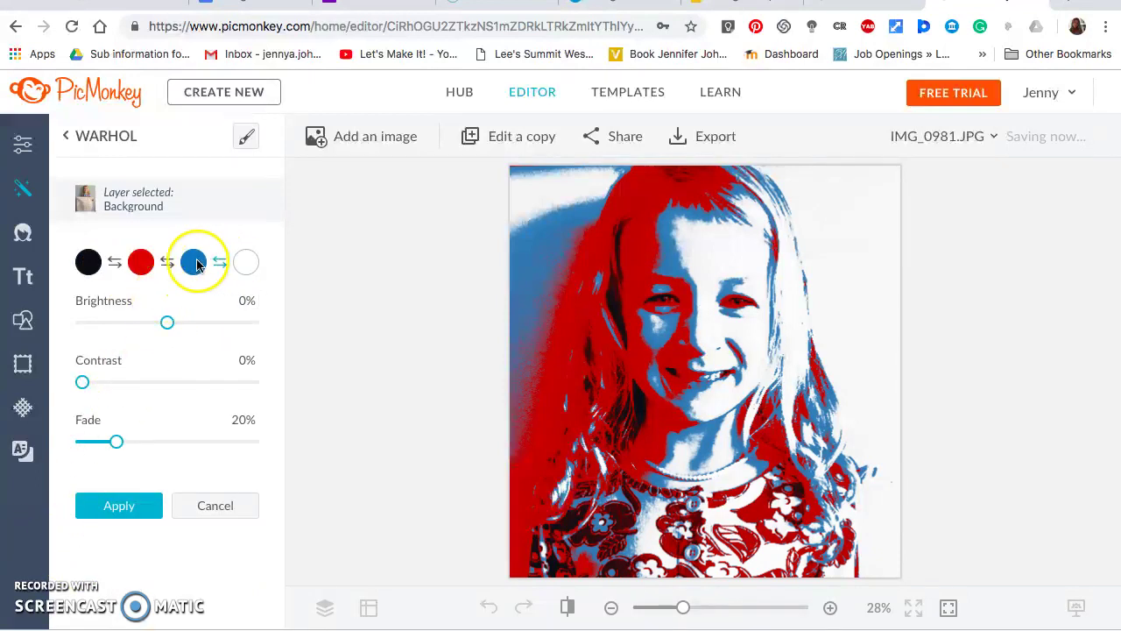
left_click(141, 263)
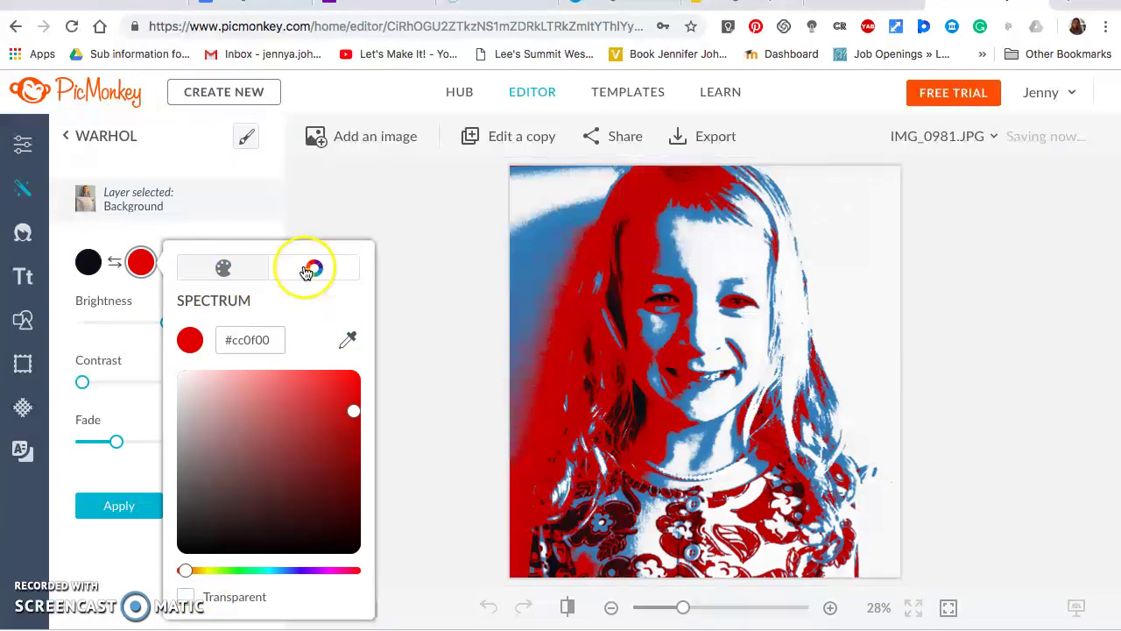
left_click(185, 572)
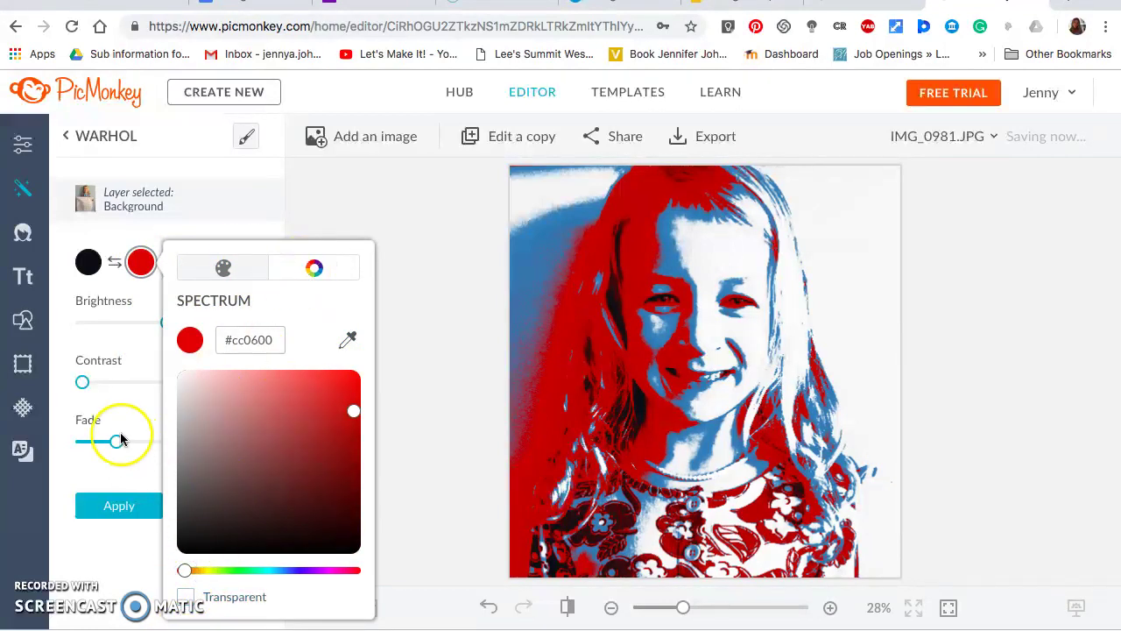
left_click(131, 573)
Change the Warhol red tone to white from the preset palette.
right_click(149, 270)
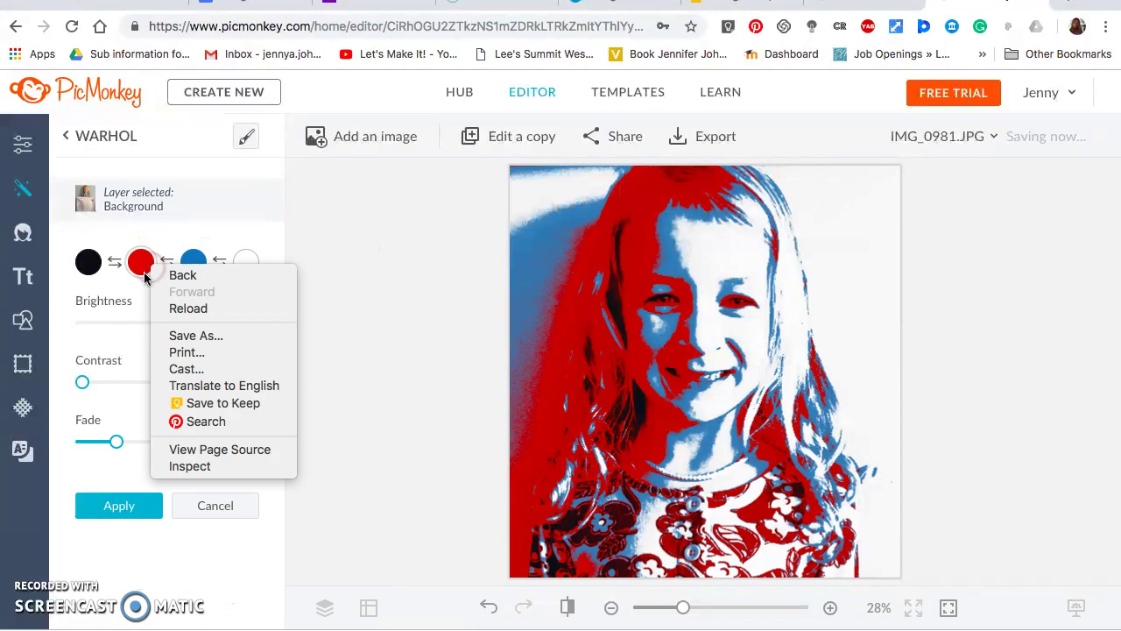
left_click(147, 271)
left_click(145, 274)
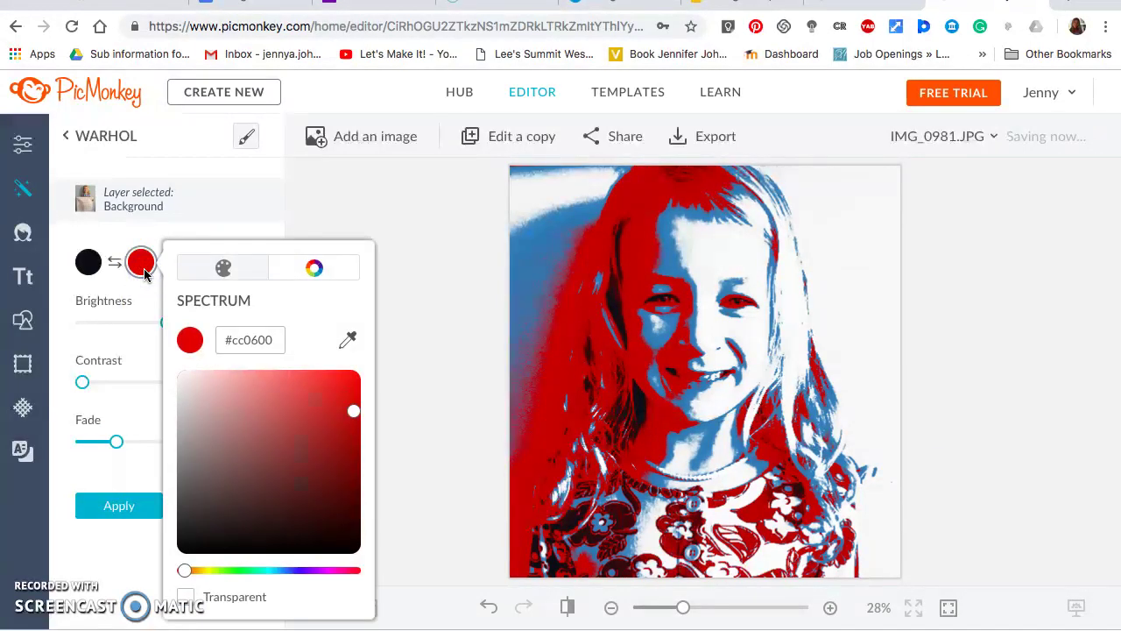
left_click(200, 268)
left_click(328, 375)
left_click(346, 375)
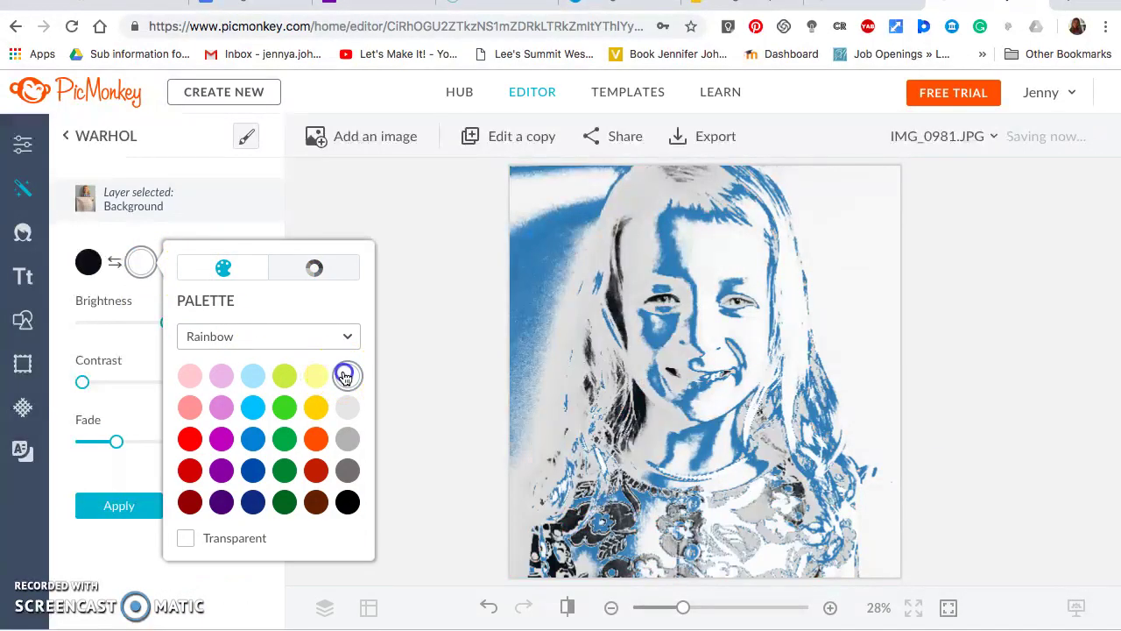
left_click(31, 580)
left_click(196, 274)
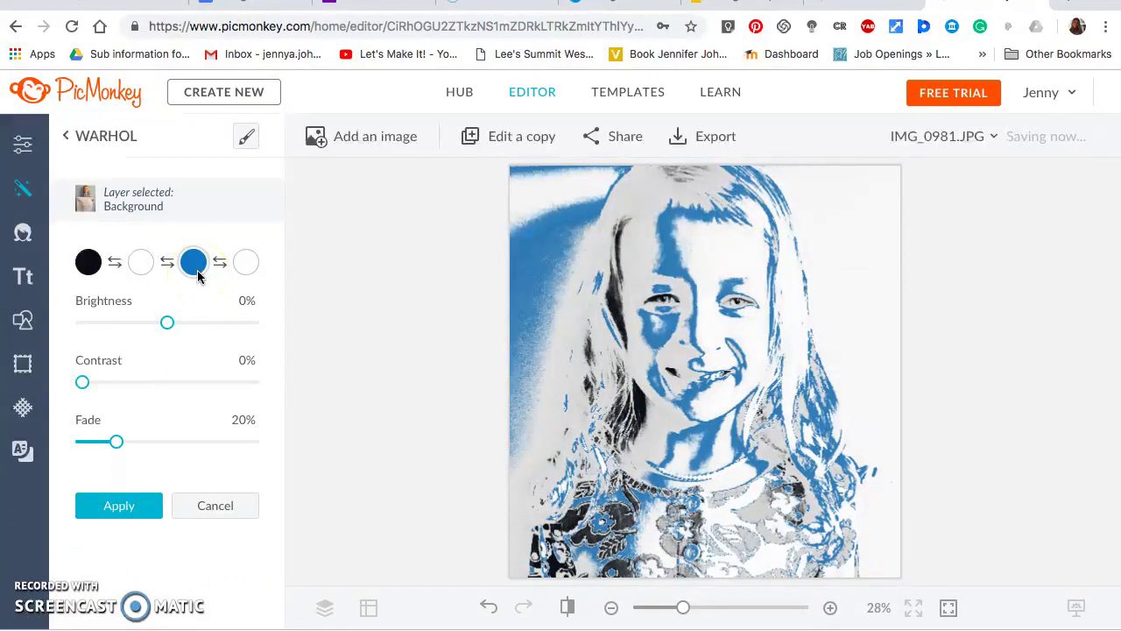
left_click(195, 265)
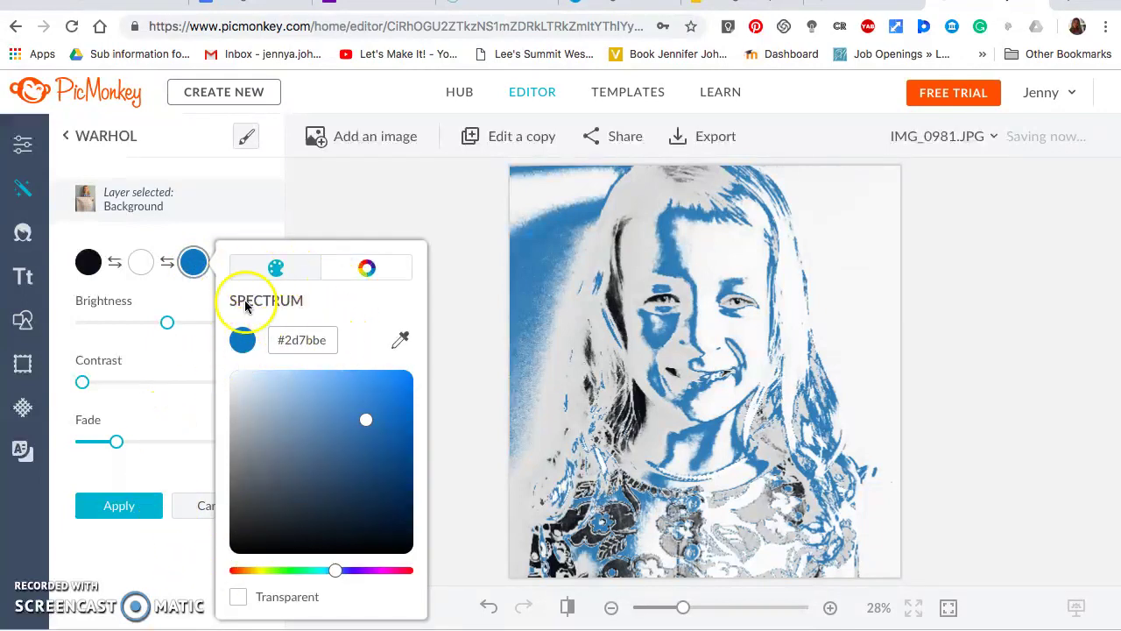
Make the Warhol blue tone black (#040404) and raise contrast to 32%.
left_click(243, 544)
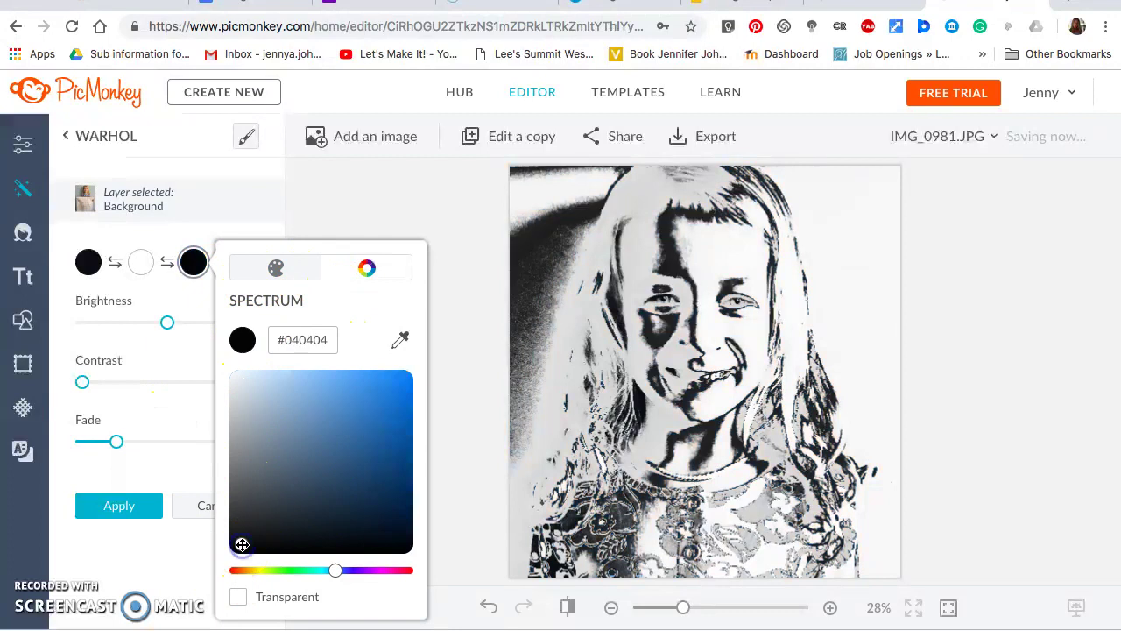
left_click(155, 561)
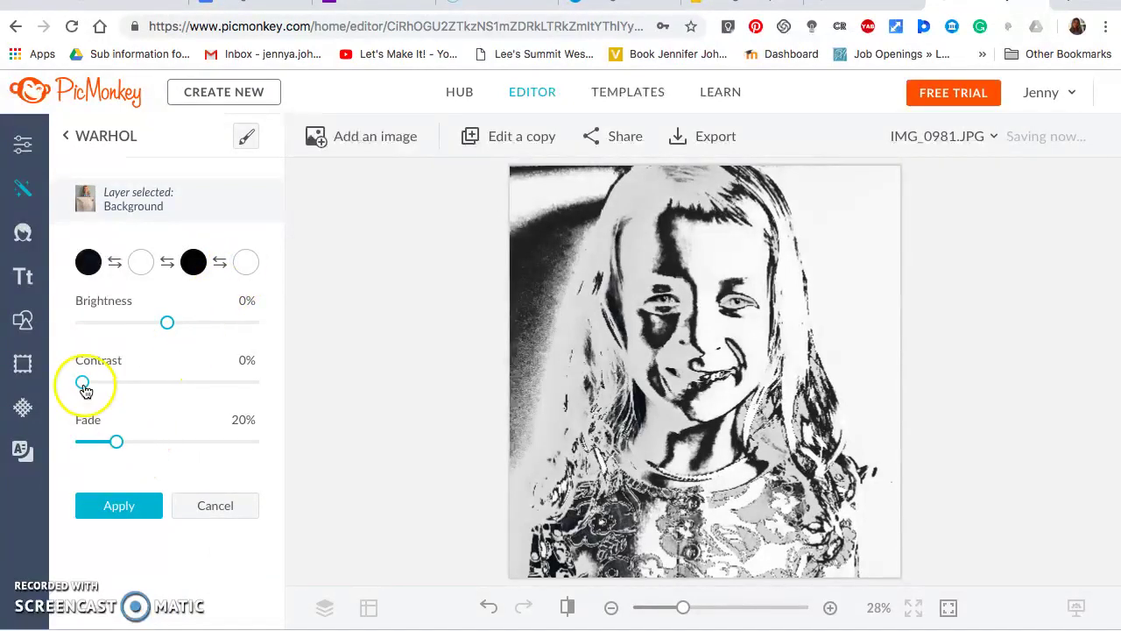
left_click_drag(83, 382, 134, 396)
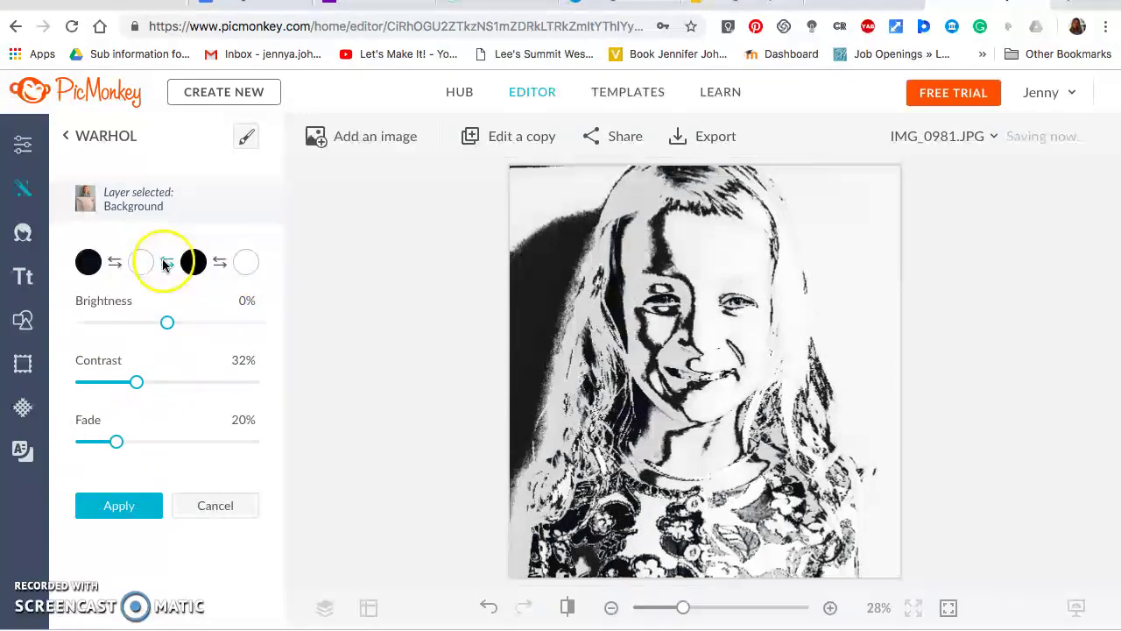
Test white palette colours on the third and fourth tones, then keep the third tone black.
left_click(194, 261)
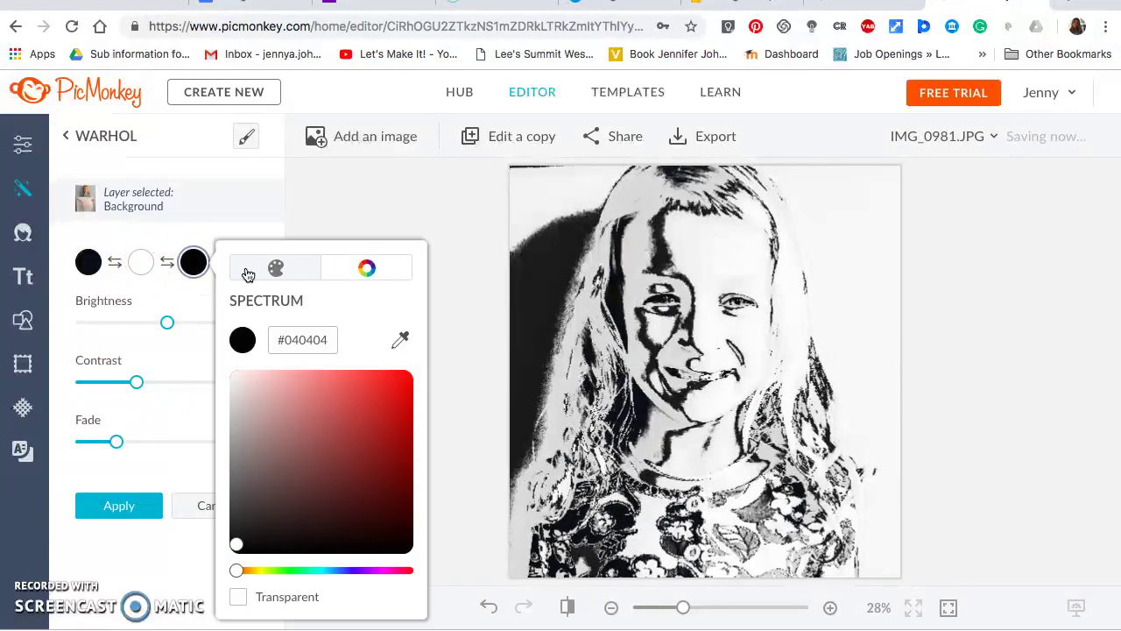
left_click(276, 267)
left_click(399, 376)
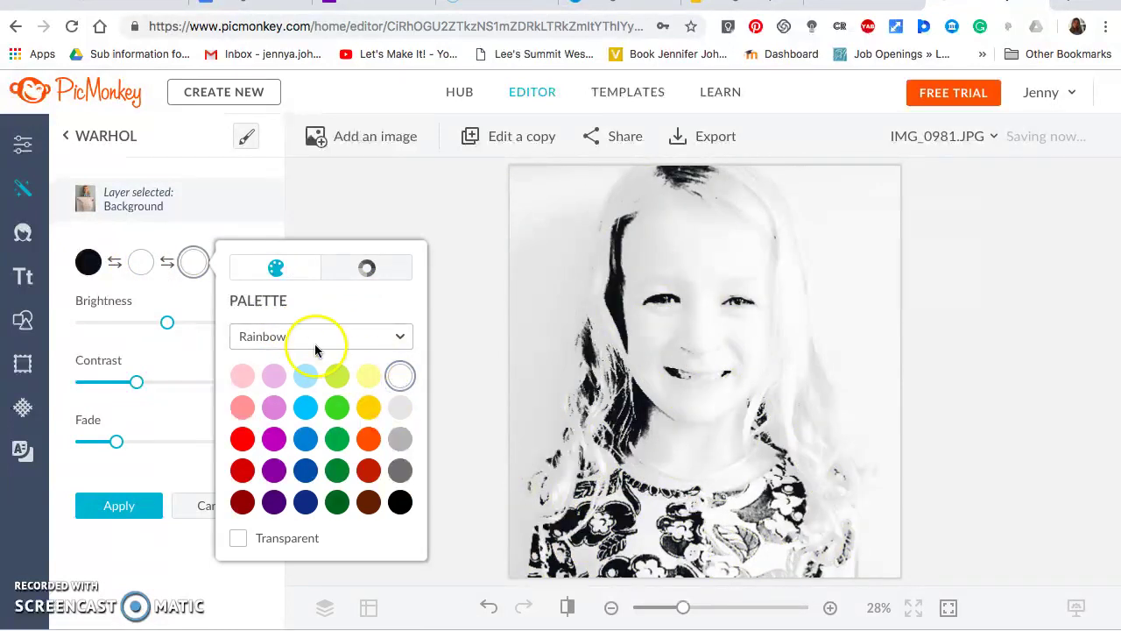
left_click(178, 273)
left_click(245, 262)
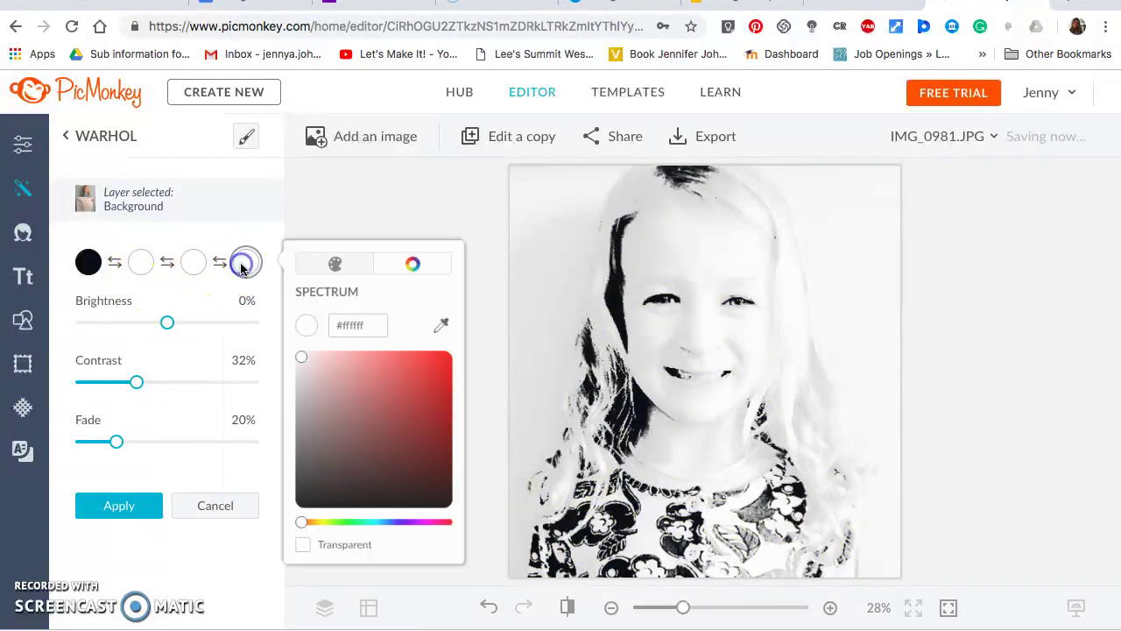
left_click(328, 268)
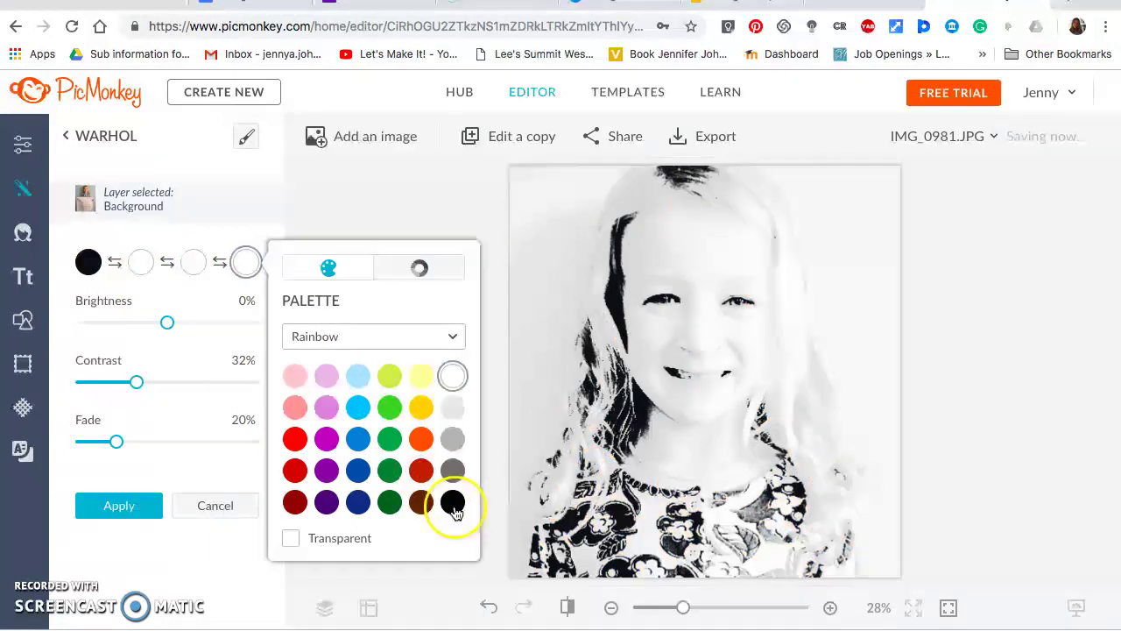
left_click(187, 265)
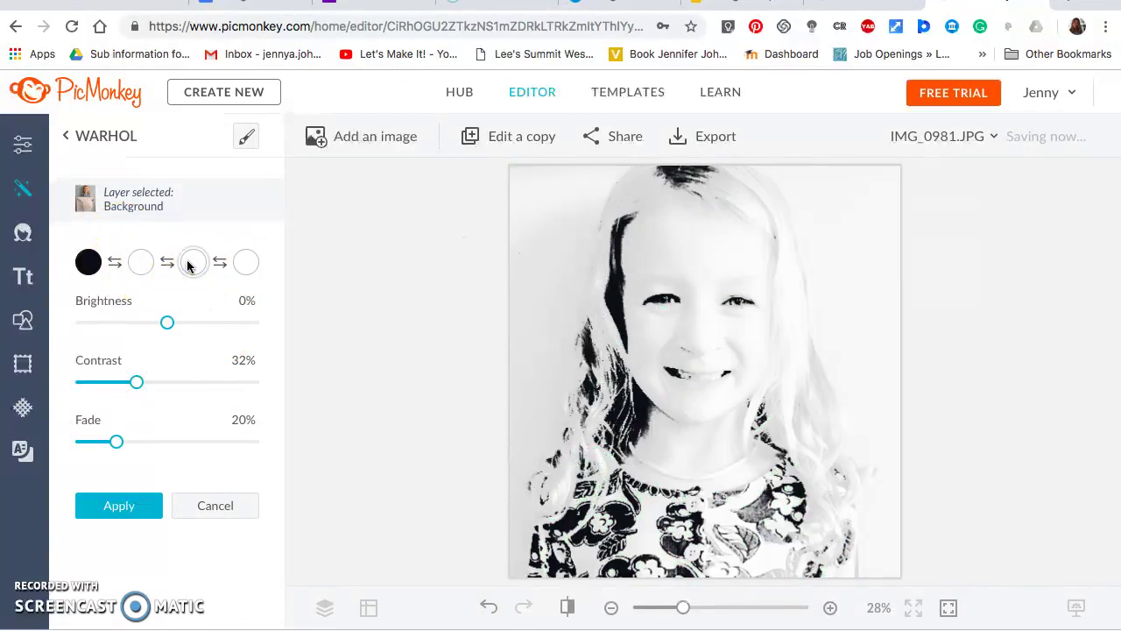
left_click(188, 266)
left_click(265, 278)
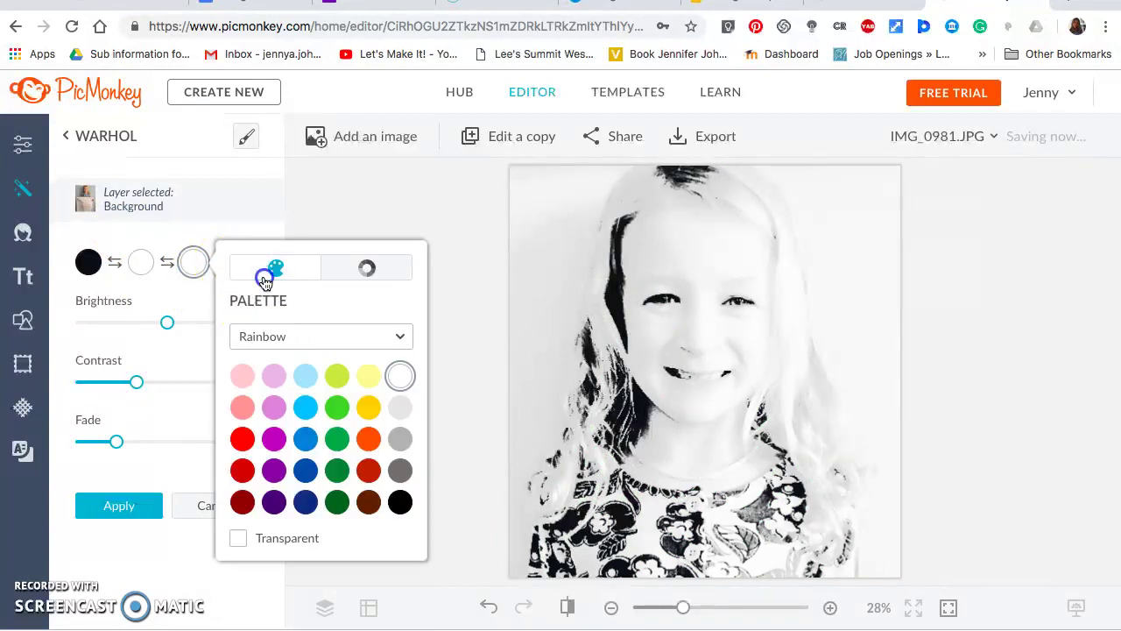
left_click(400, 501)
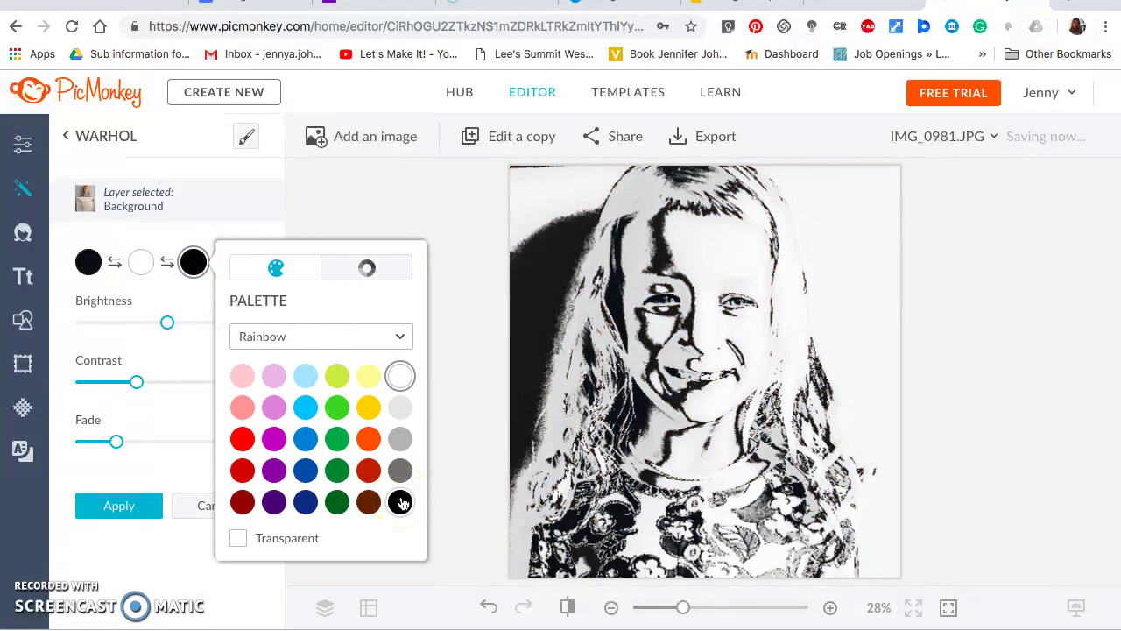
left_click(401, 501)
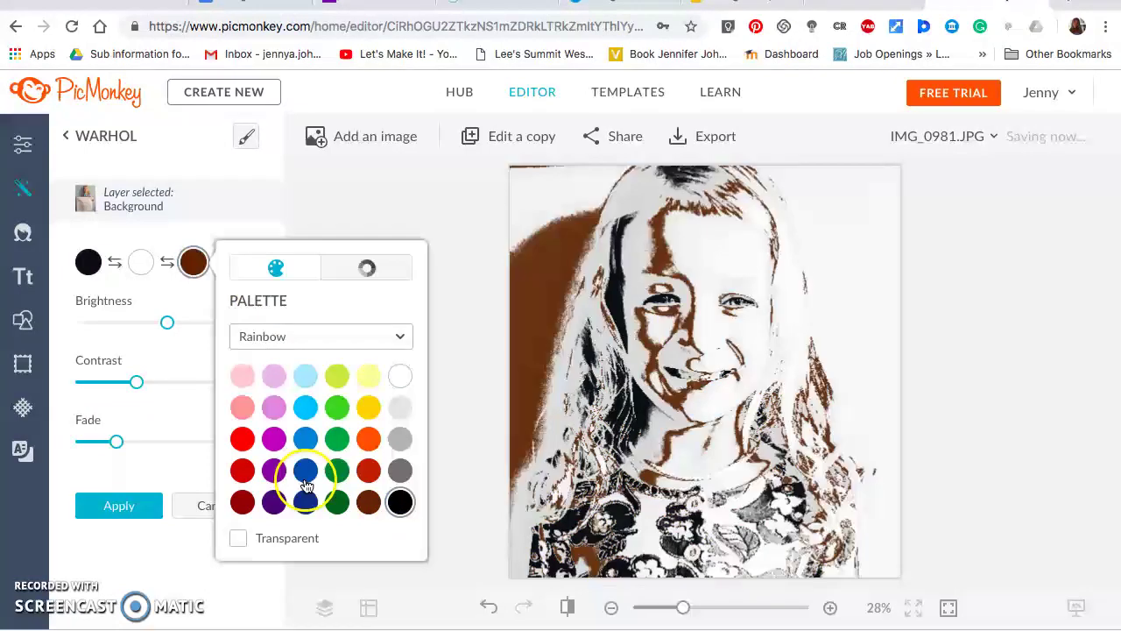
left_click(273, 218)
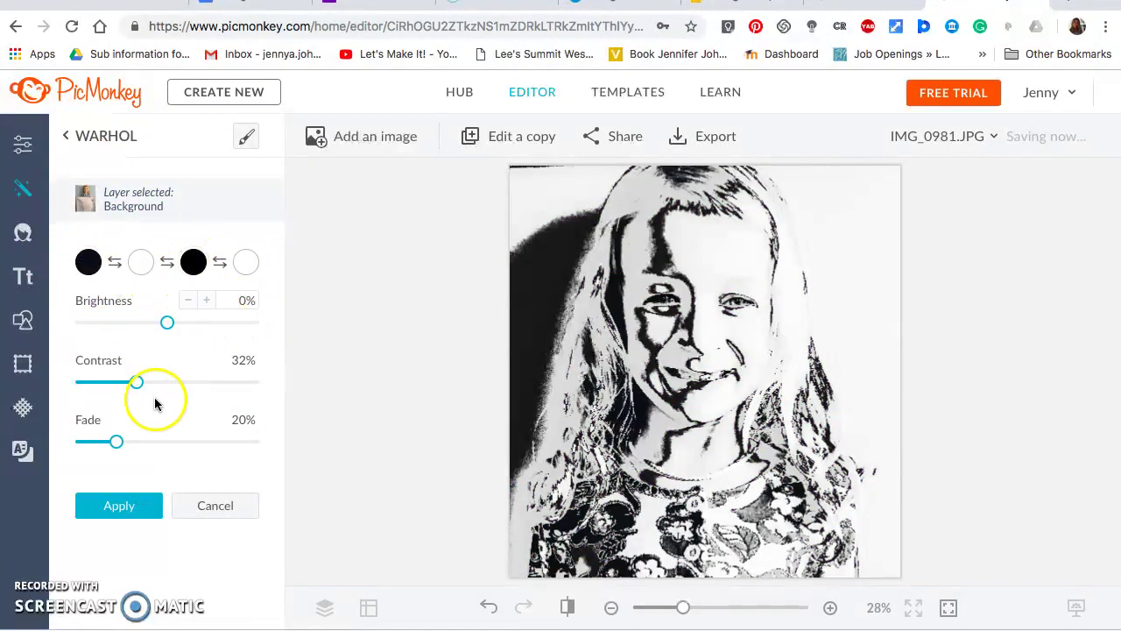
Set the Warhol contrast to 47% and fade to 4%.
mouse_move(145, 385)
left_mouse_down()
mouse_move(233, 391)
mouse_move(60, 388)
mouse_move(163, 382)
left_mouse_up()
left_click_drag(116, 441, 85, 446)
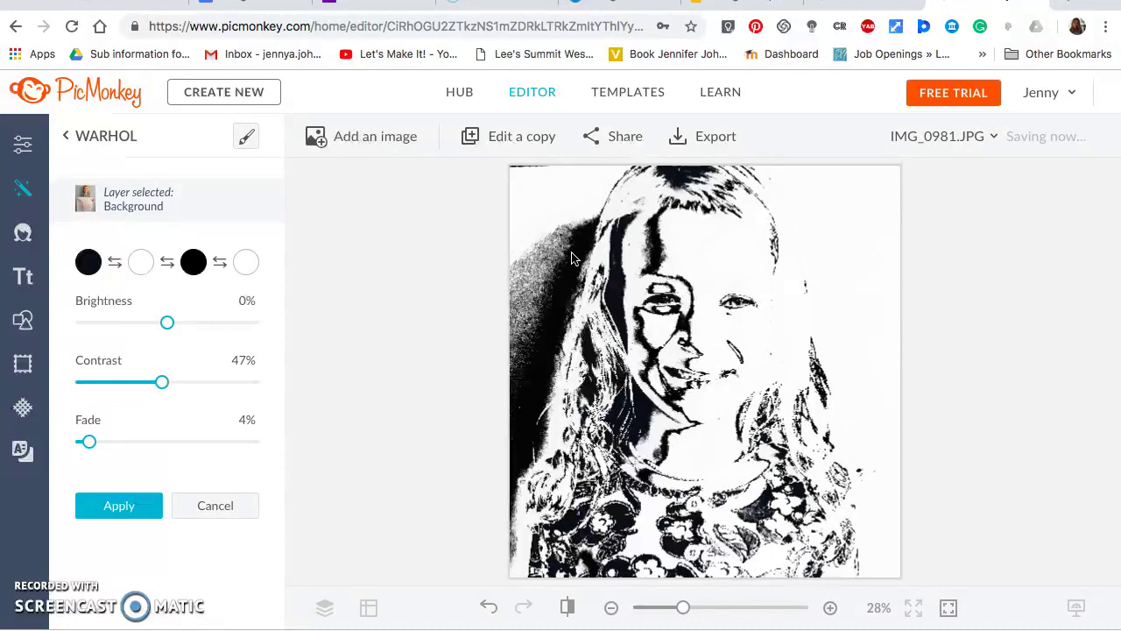
Apply the black-and-white Warhol effect, then select Edge Sketch in the Artsy section.
left_click(65, 133)
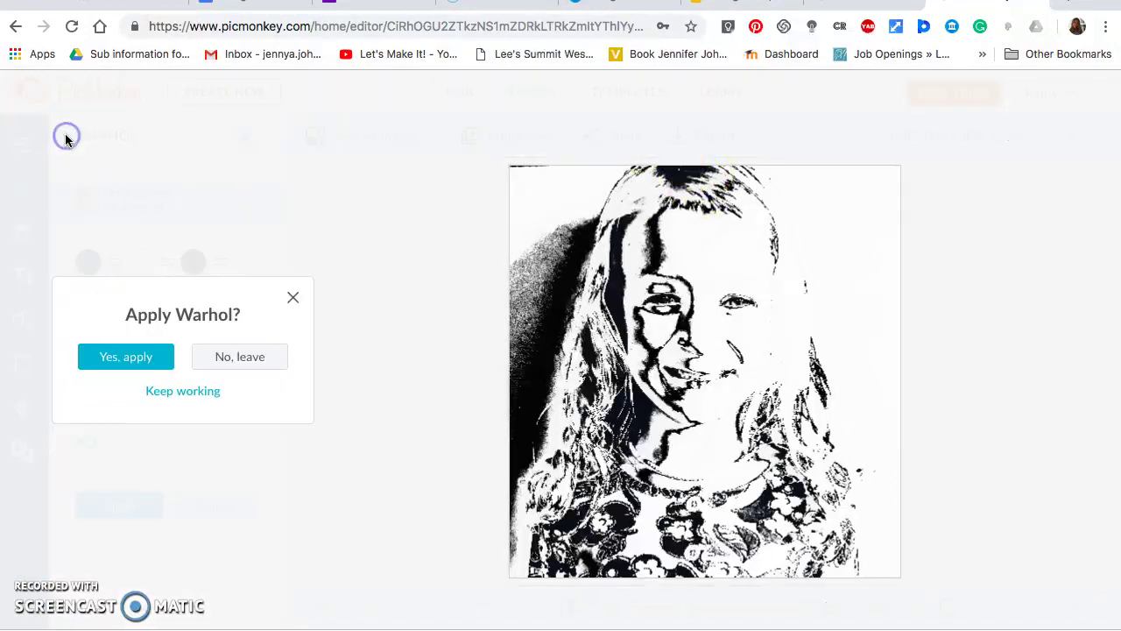
left_click(149, 361)
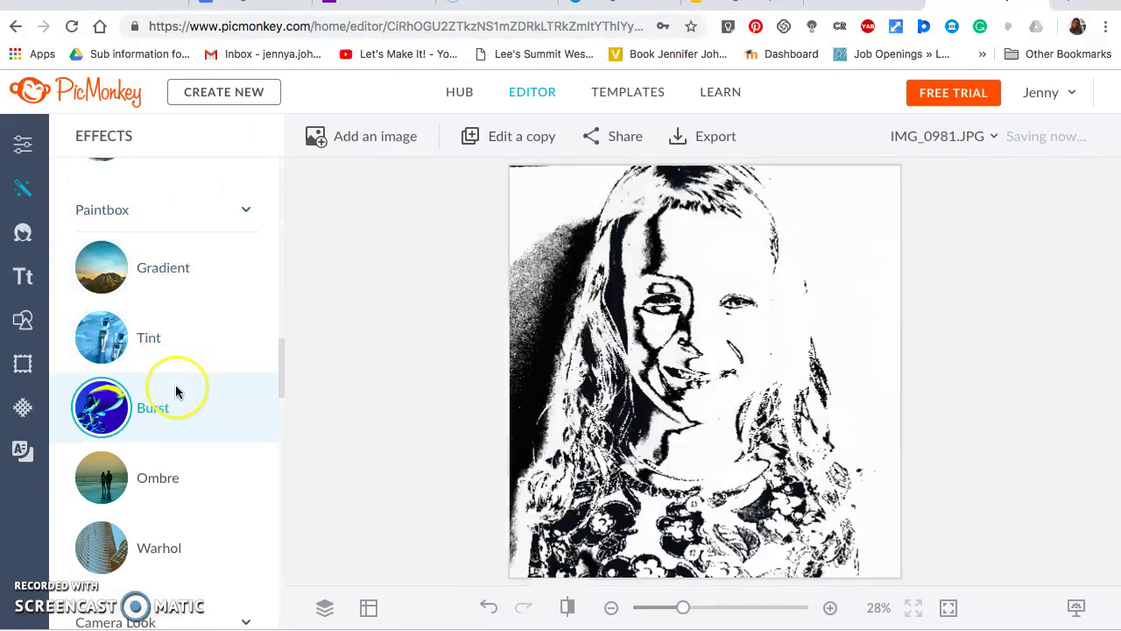
scroll(178, 390, "down", 2)
scroll(176, 391, "down", 15)
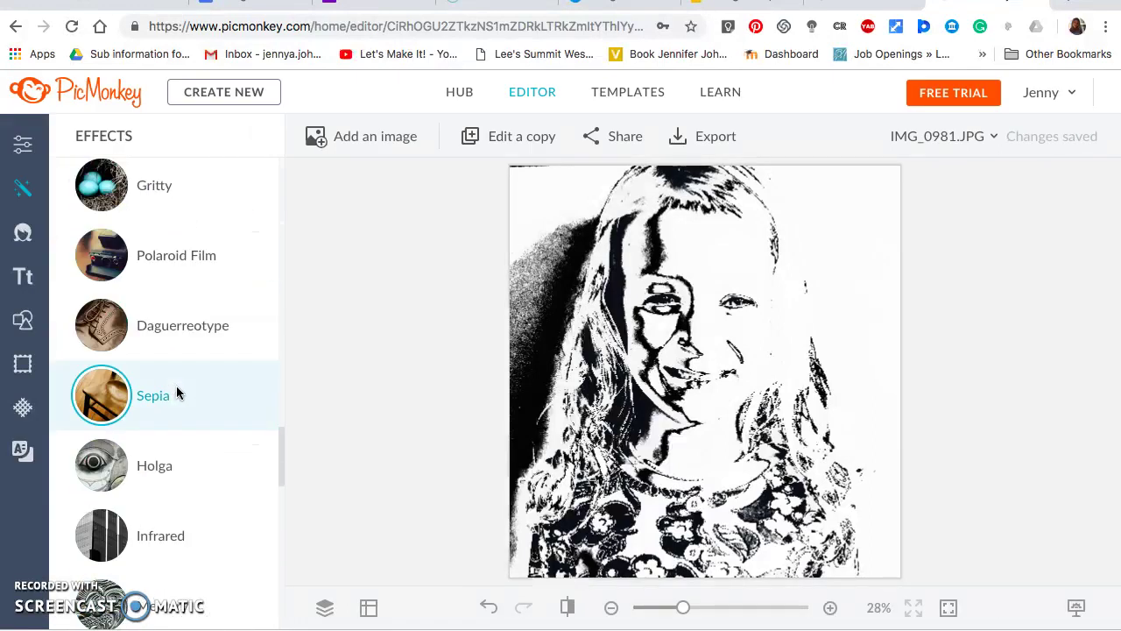
scroll(177, 394, "down", 10)
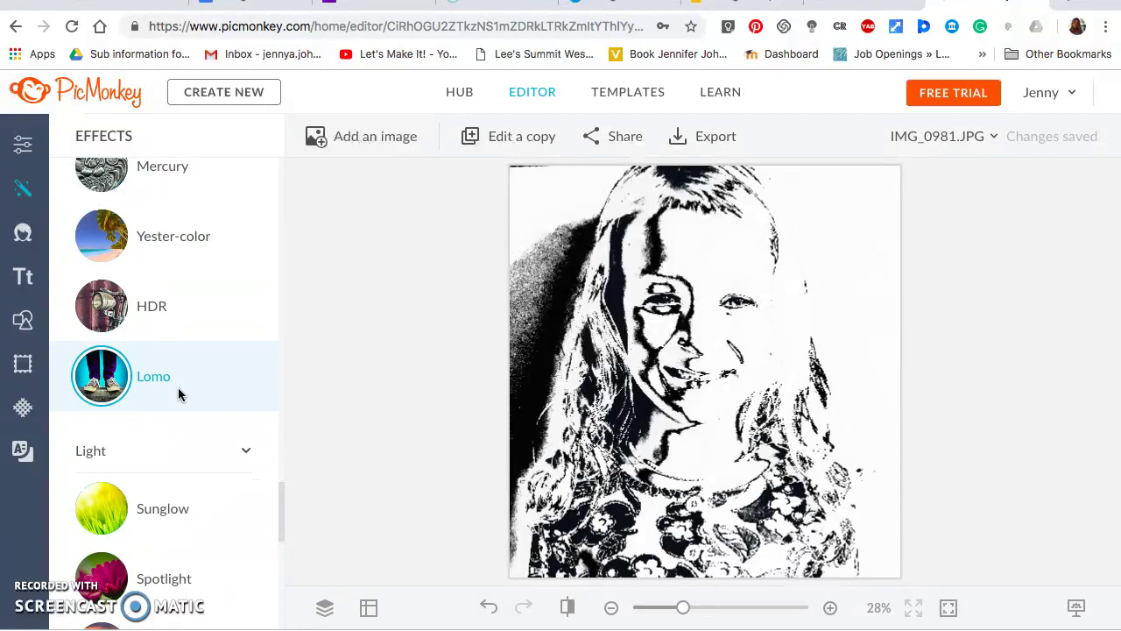
scroll(178, 392, "down", 5)
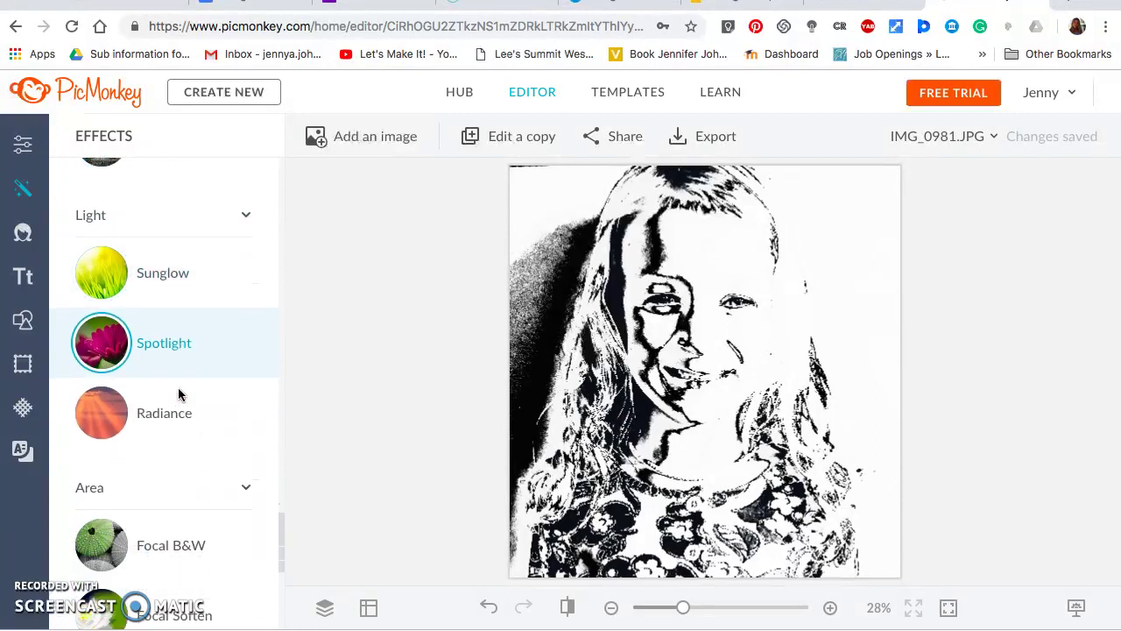
scroll(178, 394, "down", 4)
scroll(179, 393, "down", 6)
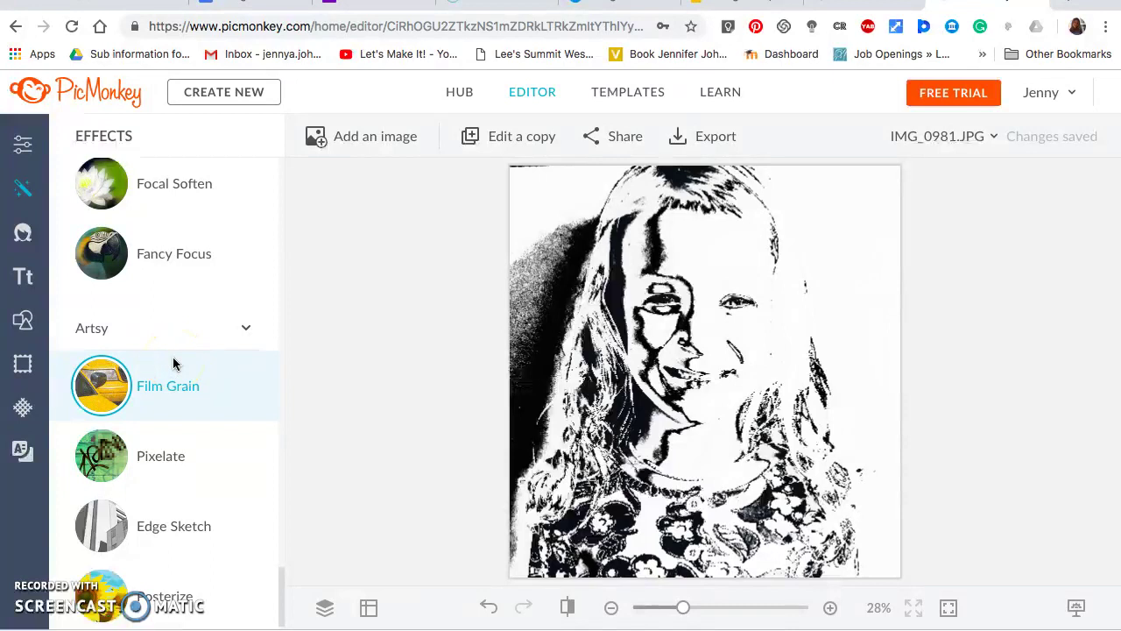
scroll(172, 364, "down", 1)
left_click(206, 513)
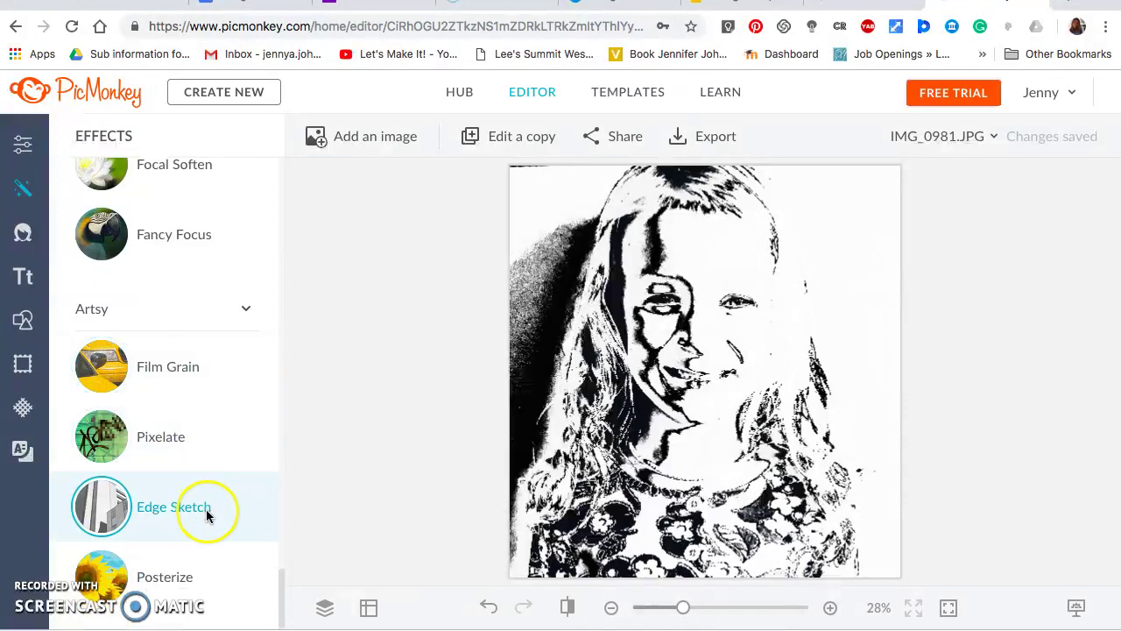
Open the Edge Sketch settings and zoom the browser page to 125%.
left_click(136, 511)
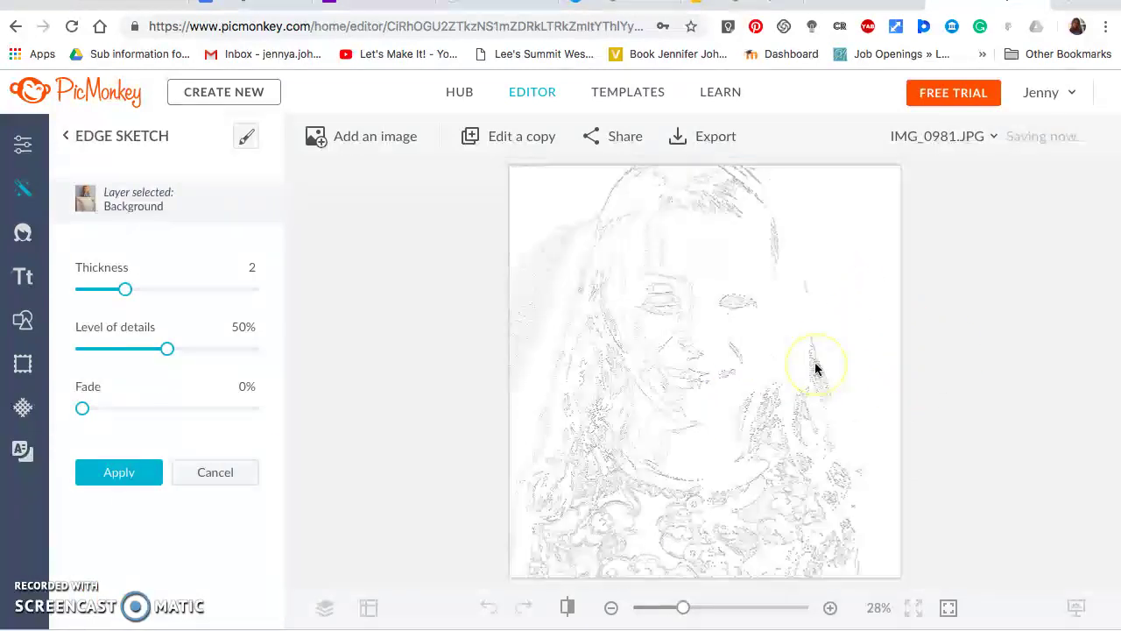
key("super+equal")
key("super+equal")
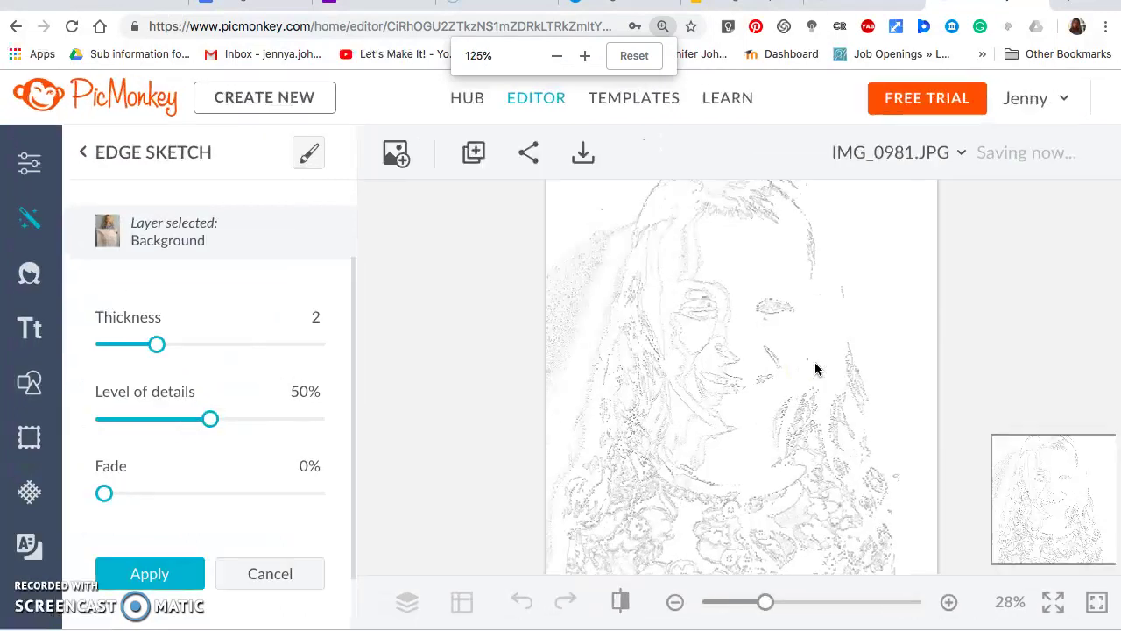
key("super+equal")
key("super+equal")
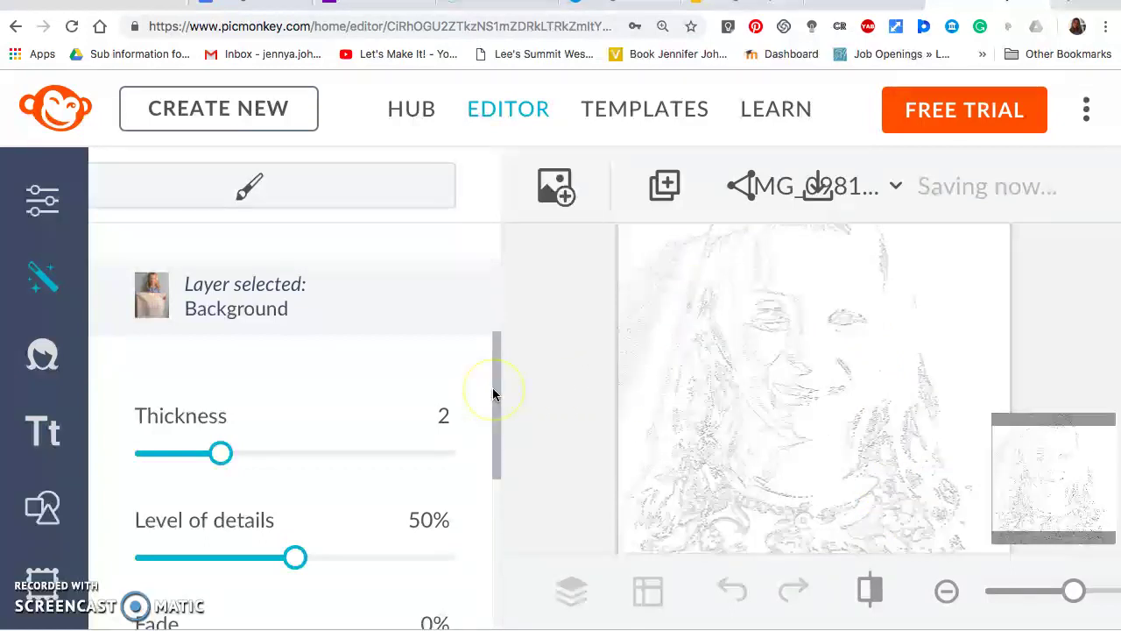
Thicken the Edge Sketch lines to 5.
left_click_drag(220, 452, 426, 473)
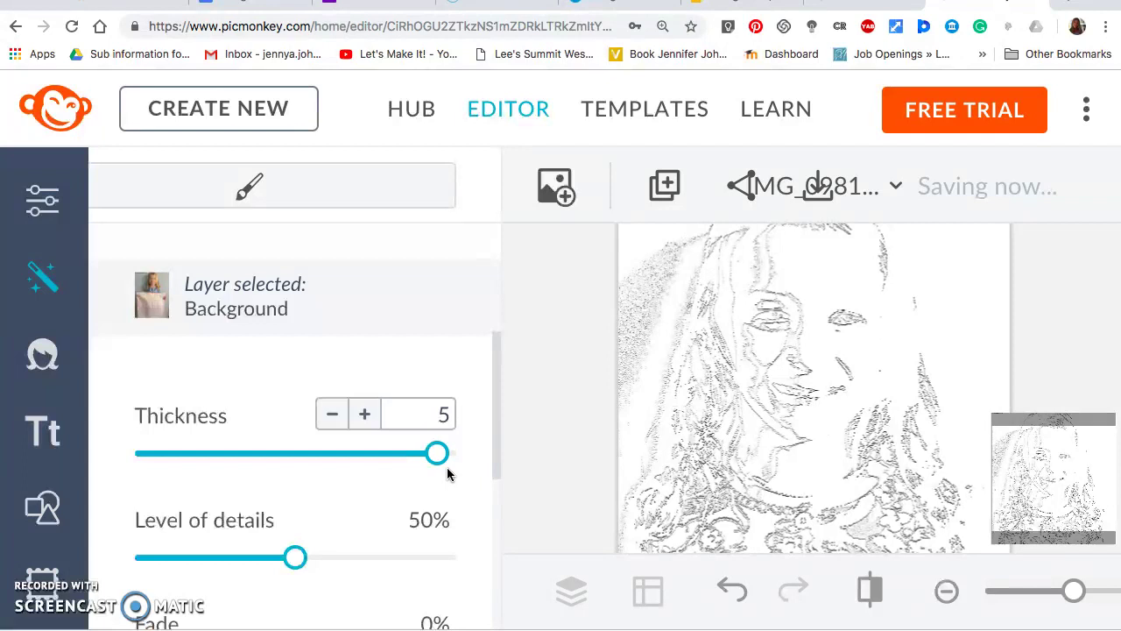
scroll(283, 578, "down", 1)
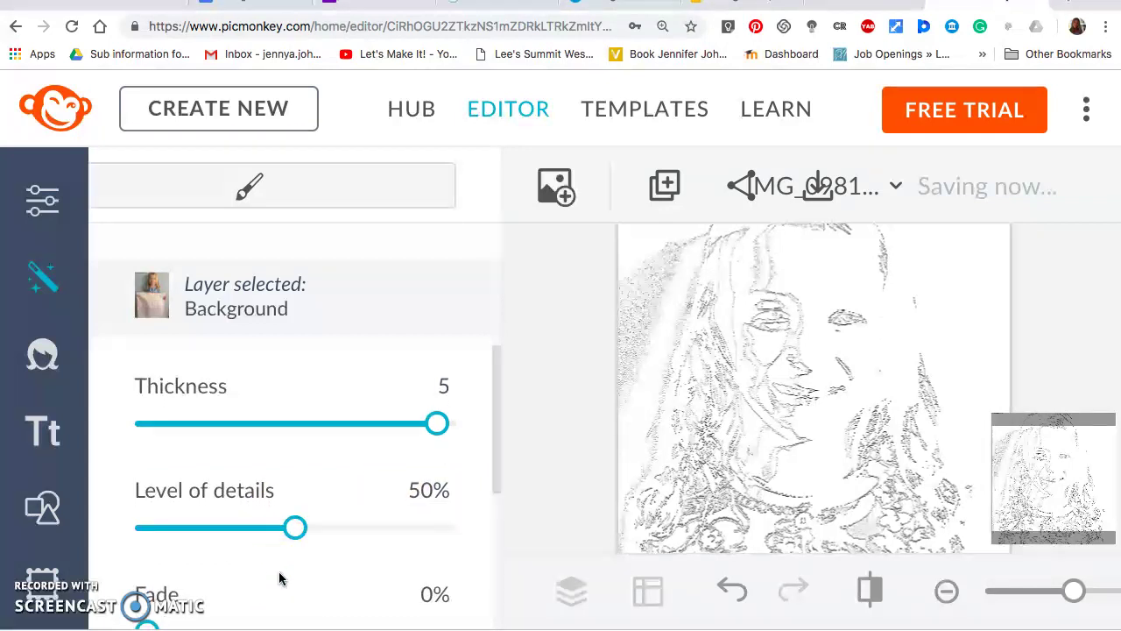
scroll(280, 580, "down", 1)
Raise the Edge Sketch level of details to about 77% and review the sketch.
left_click(300, 501)
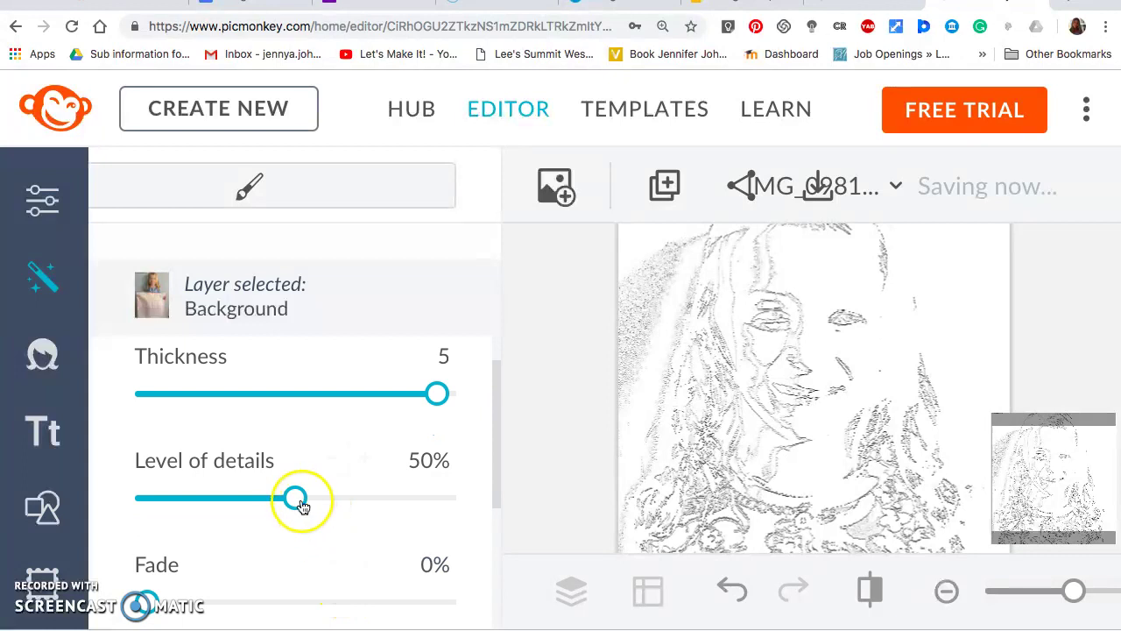
mouse_move(313, 501)
left_mouse_down()
mouse_move(440, 505)
mouse_move(111, 503)
mouse_move(382, 501)
left_mouse_up()
scroll(385, 547, "down", 4)
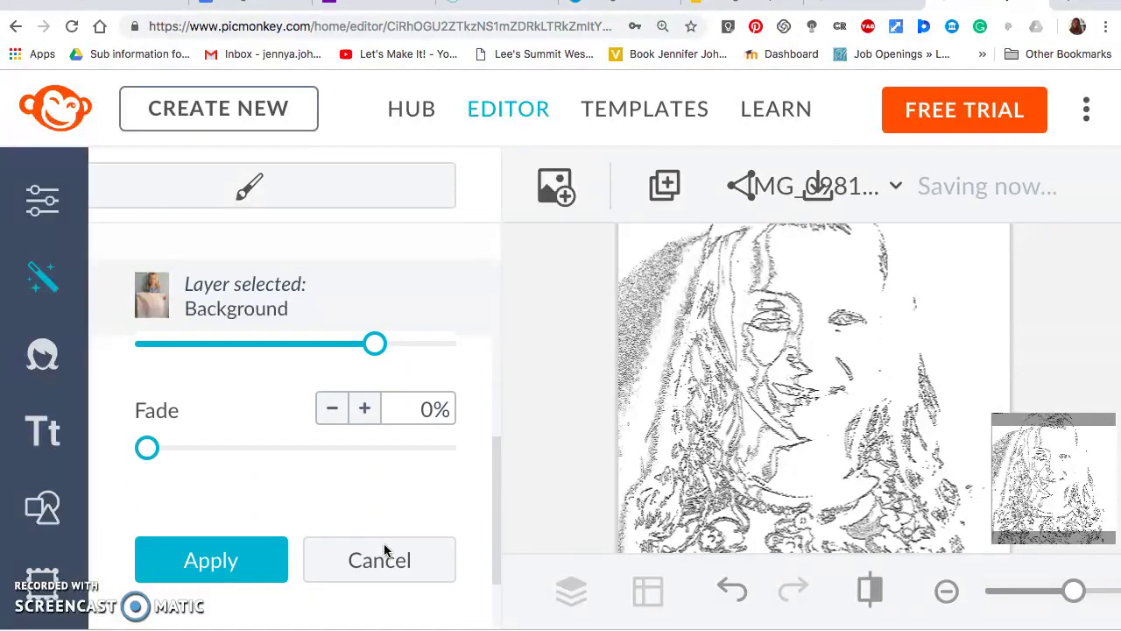
scroll(792, 500, "up", 3)
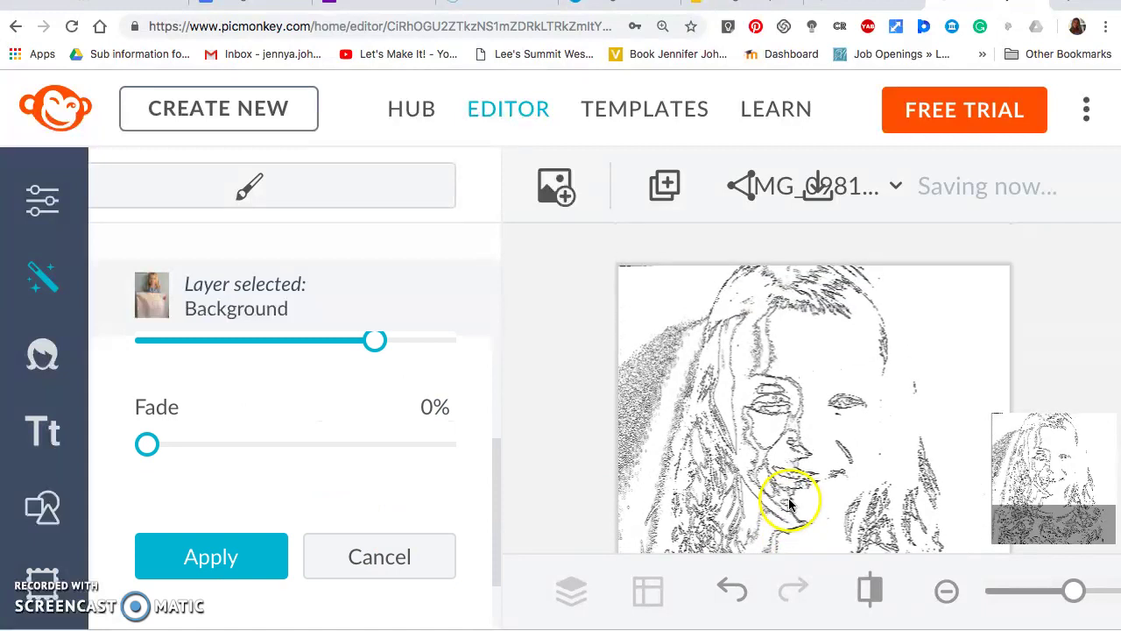
scroll(789, 505, "down", 2)
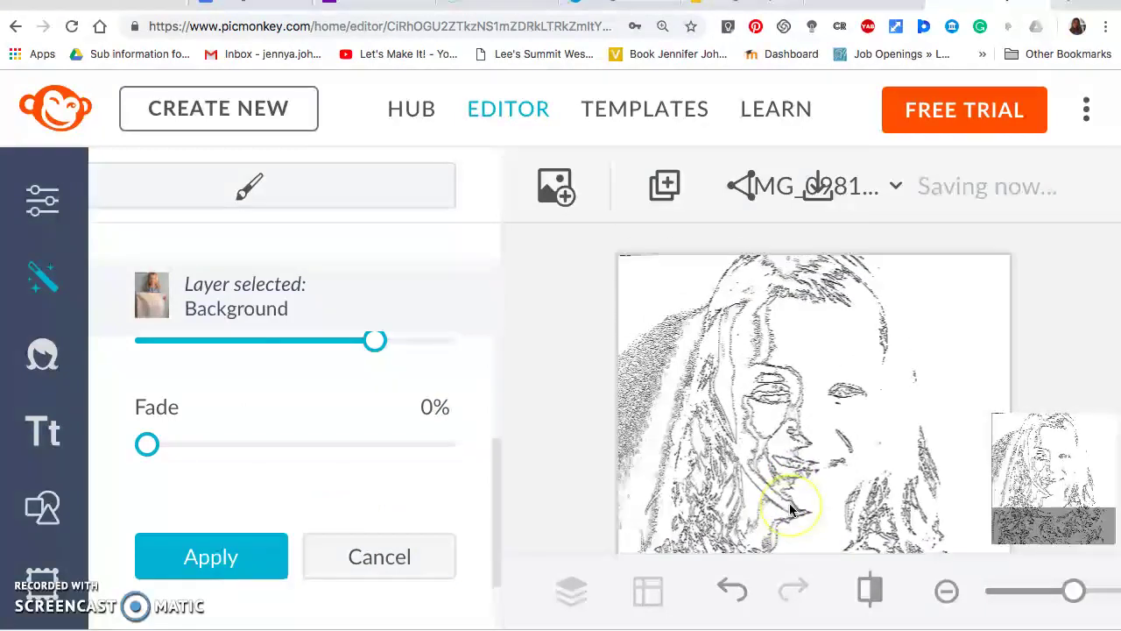
scroll(791, 510, "down", 6)
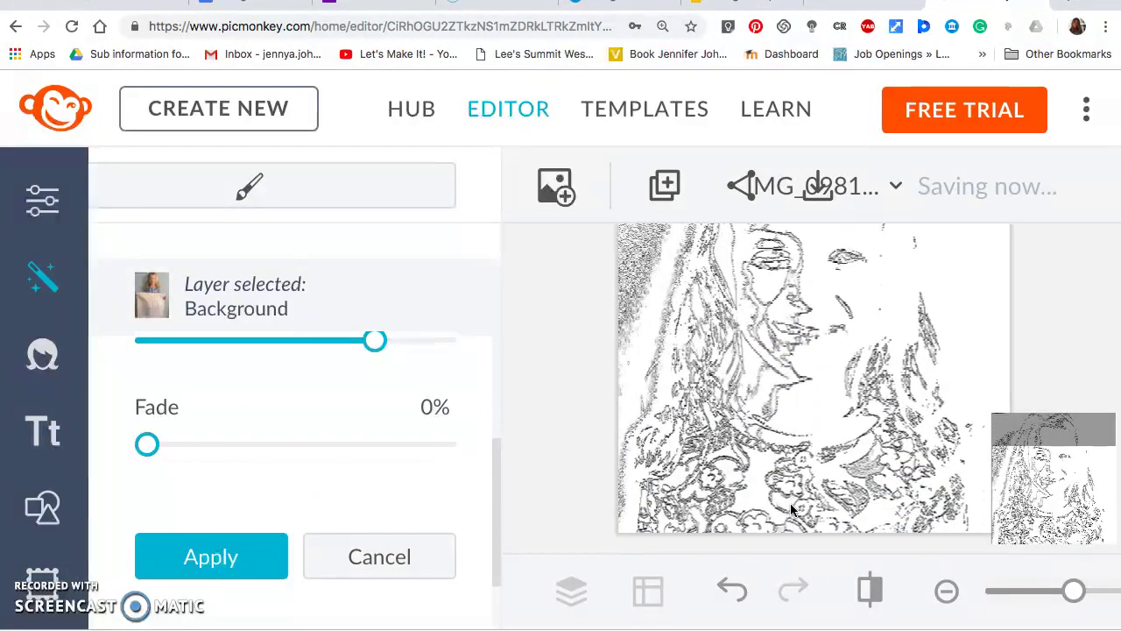
scroll(791, 508, "up", 7)
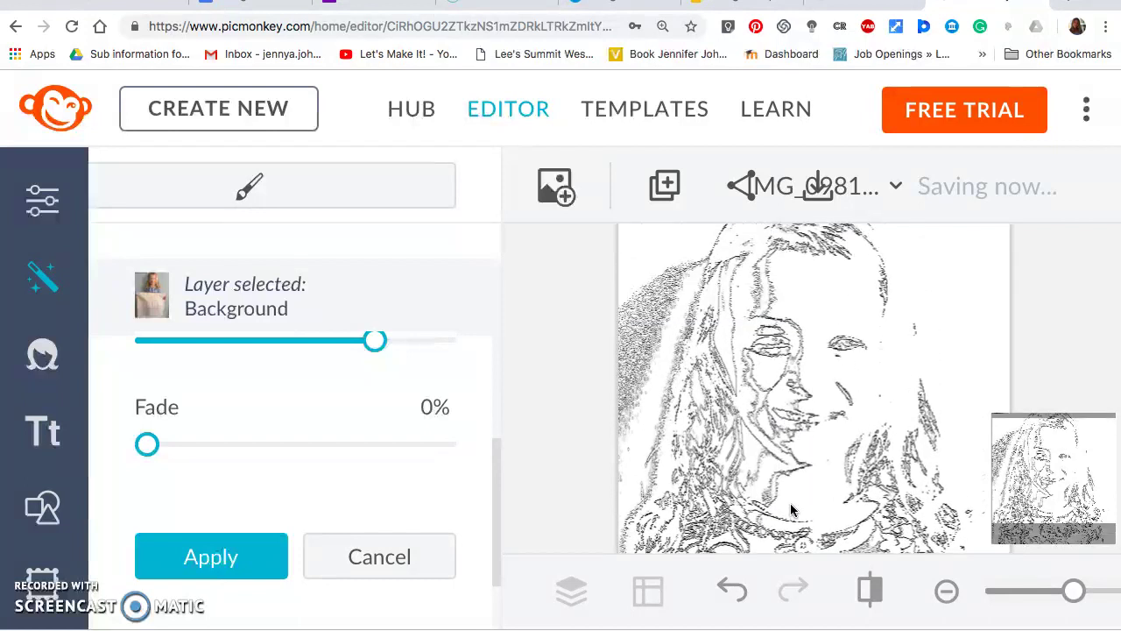
scroll(791, 510, "down", 2)
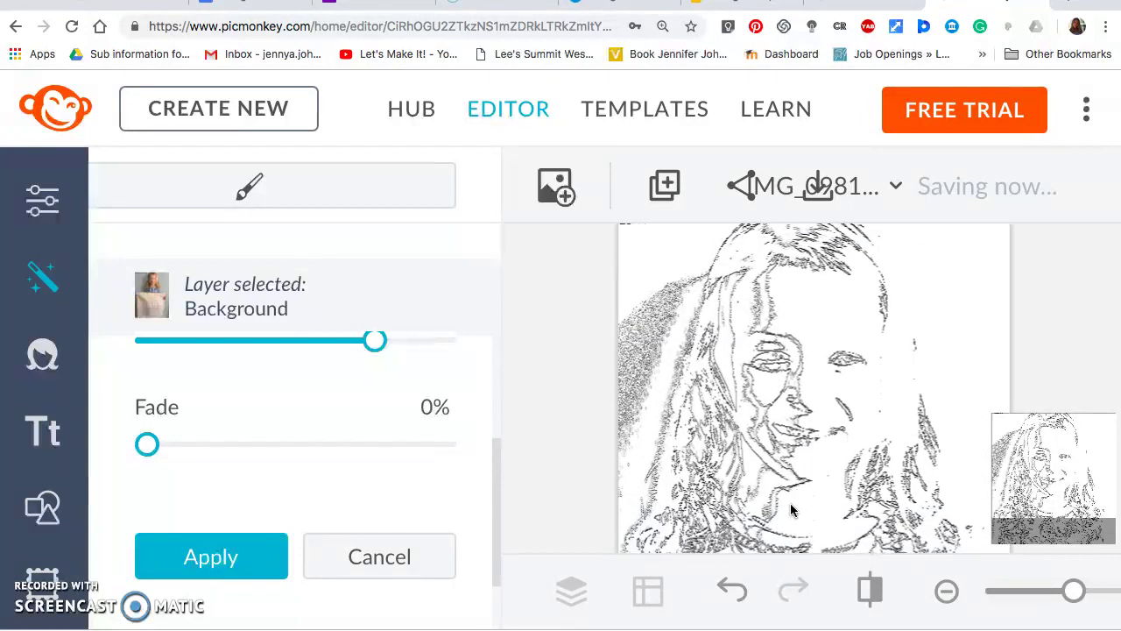
scroll(791, 510, "down", 5)
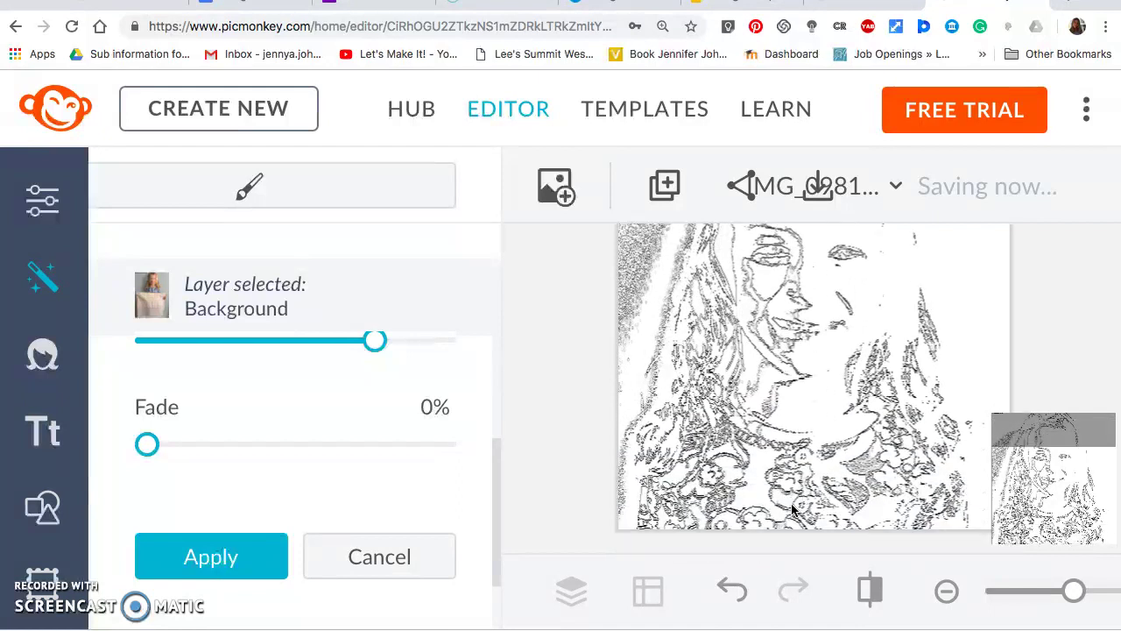
Apply Edge Sketch, reset the browser zoom to 100%, and fit the sketch to the window.
left_click(243, 564)
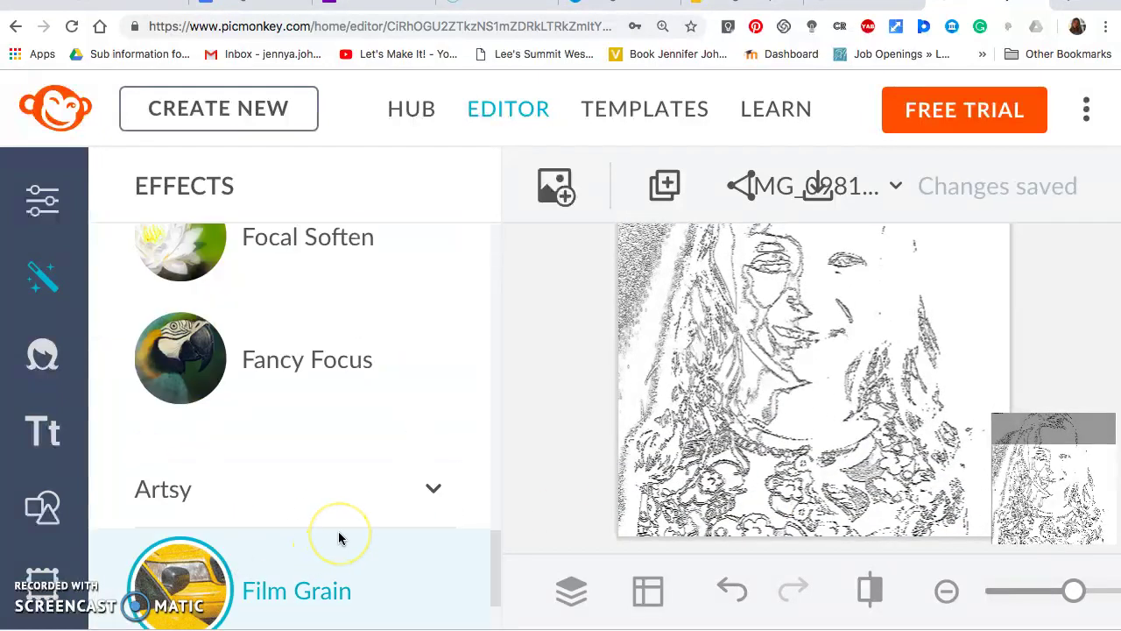
key("ctrl+minus")
key("ctrl+minus")
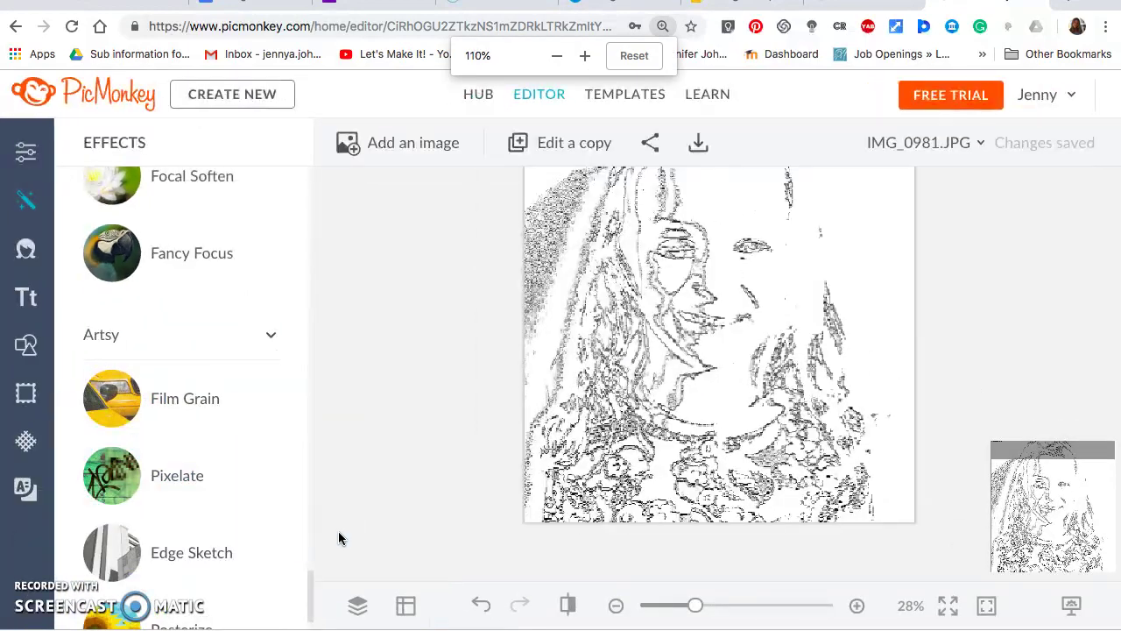
key("ctrl+minus")
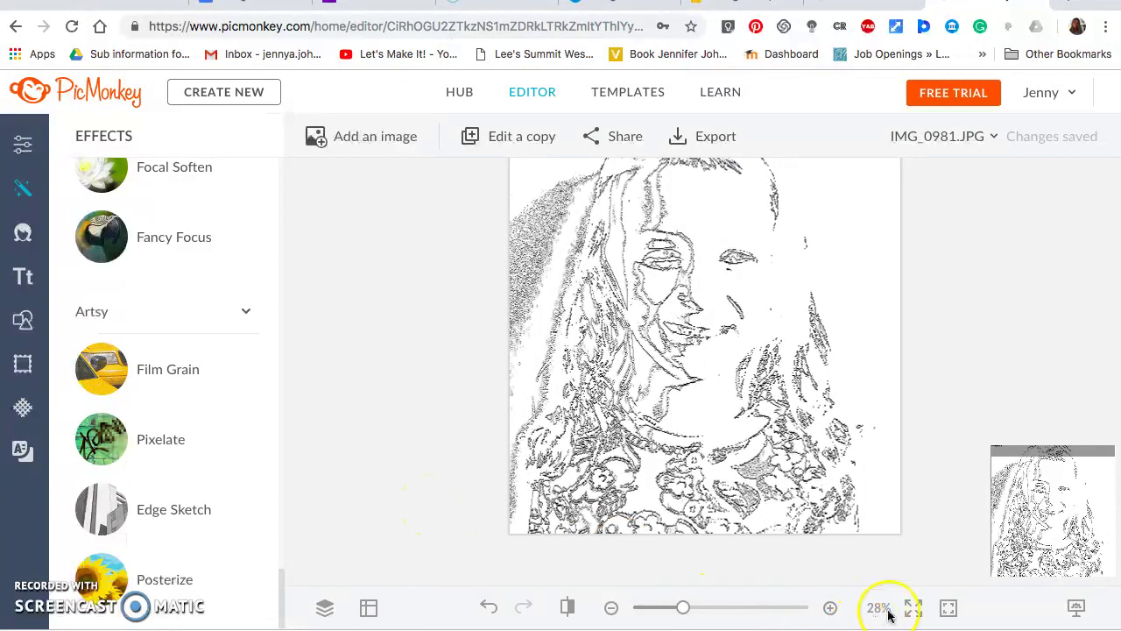
left_click(914, 607)
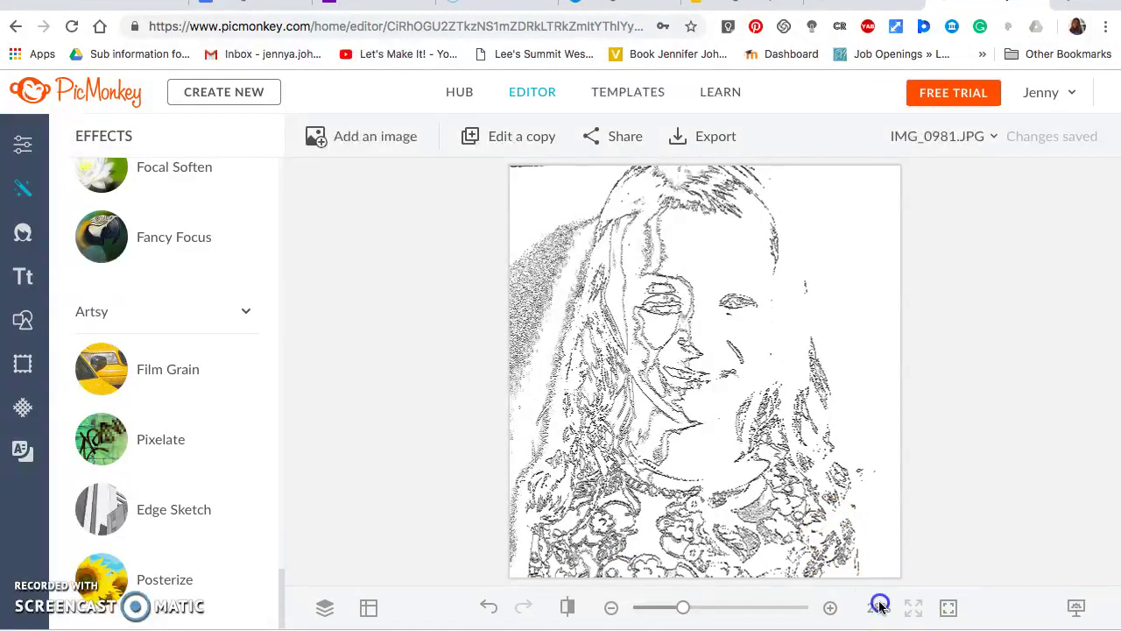
Zoom the sketch to 50% and pan around the face, hair and clothing lines.
mouse_move(686, 607)
left_mouse_down()
mouse_move(726, 611)
mouse_move(678, 613)
mouse_move(692, 609)
left_mouse_up()
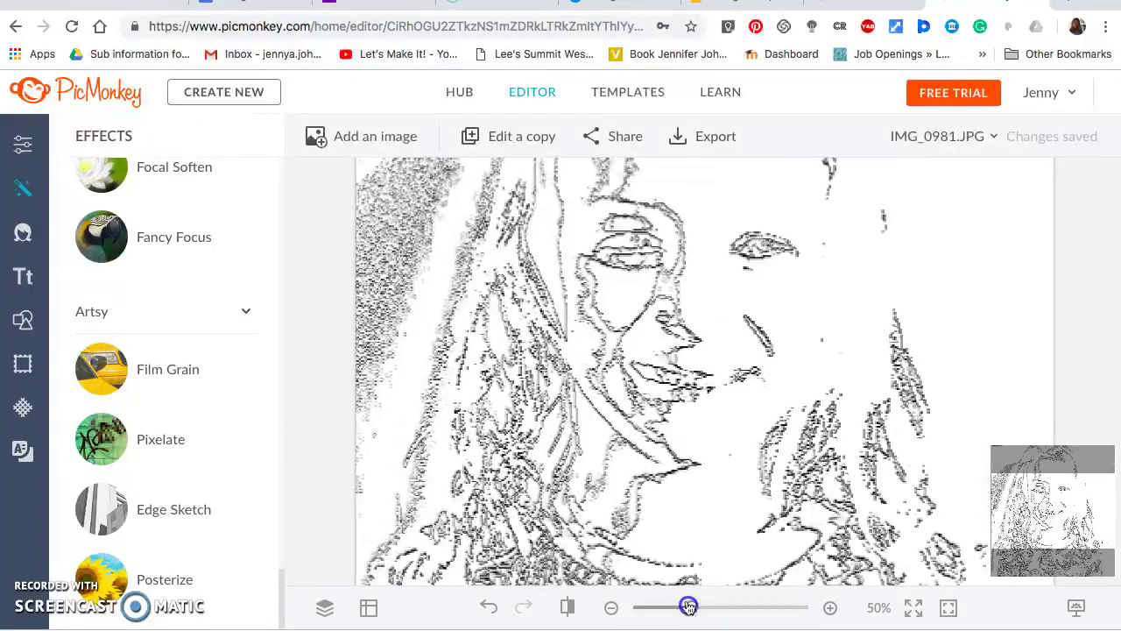
left_click_drag(693, 517, 692, 524)
scroll(692, 523, "up", 5)
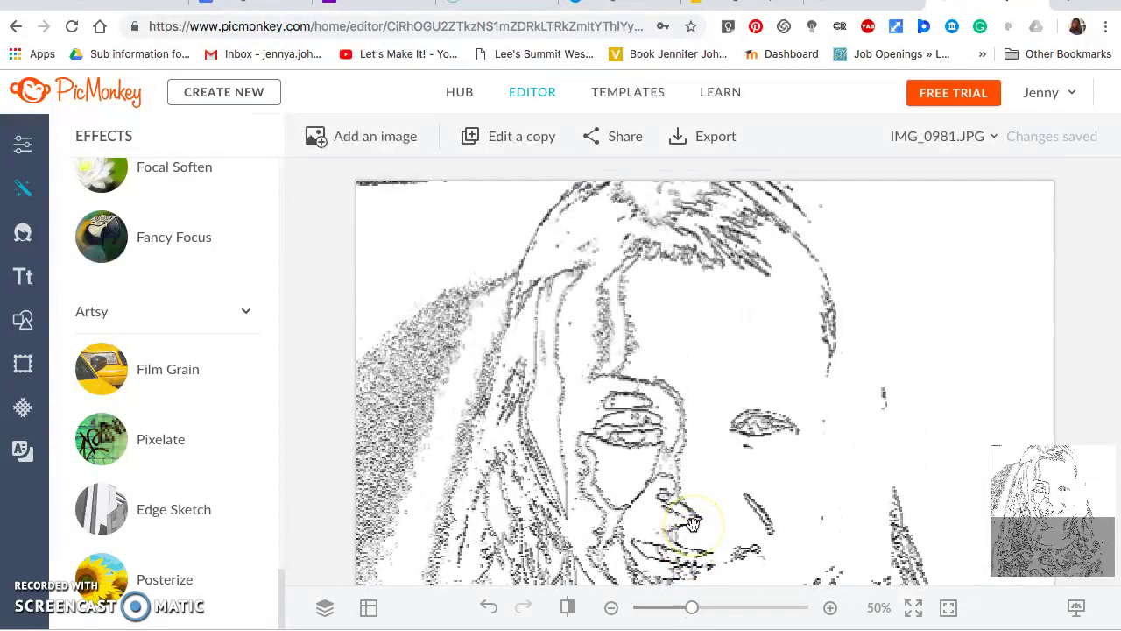
left_click_drag(729, 433, 697, 464)
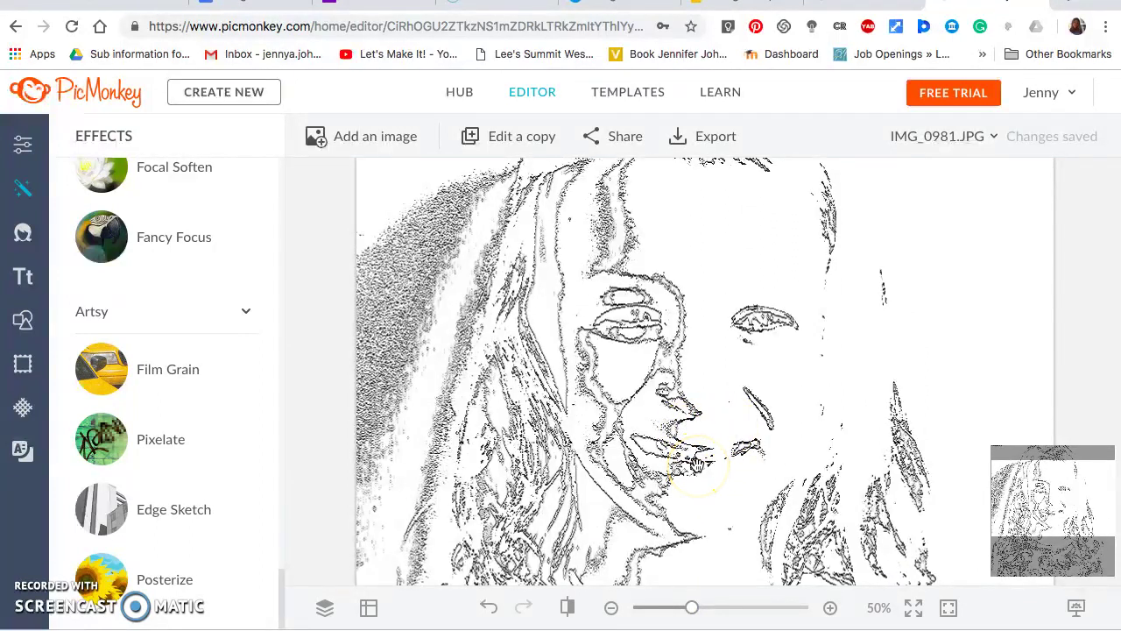
scroll(697, 464, "down", 5)
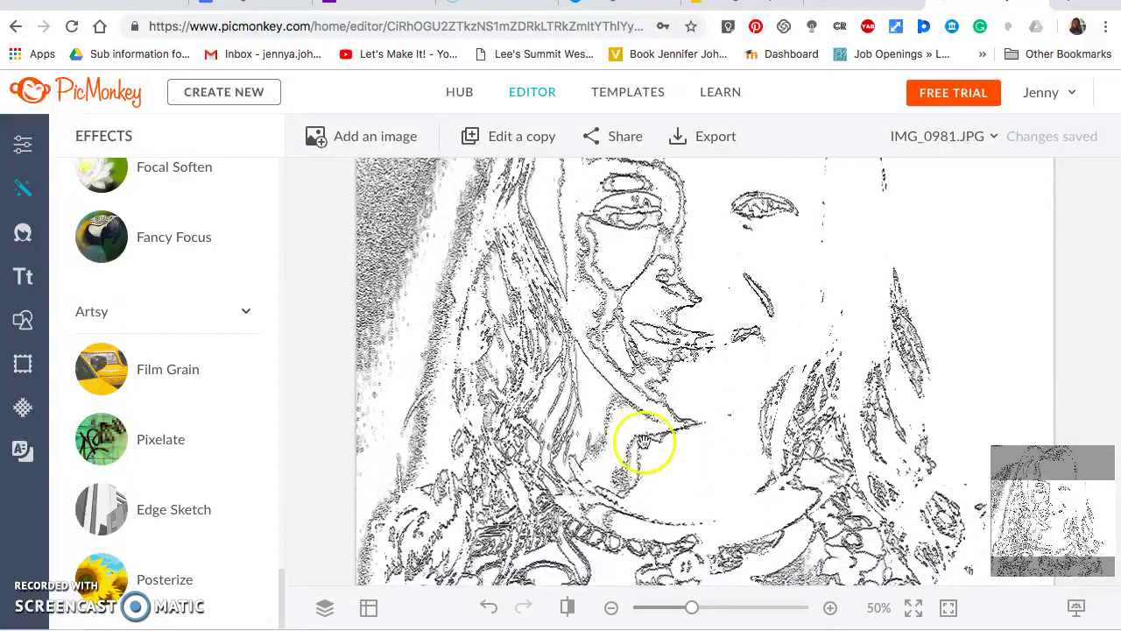
scroll(500, 518, "down", 4)
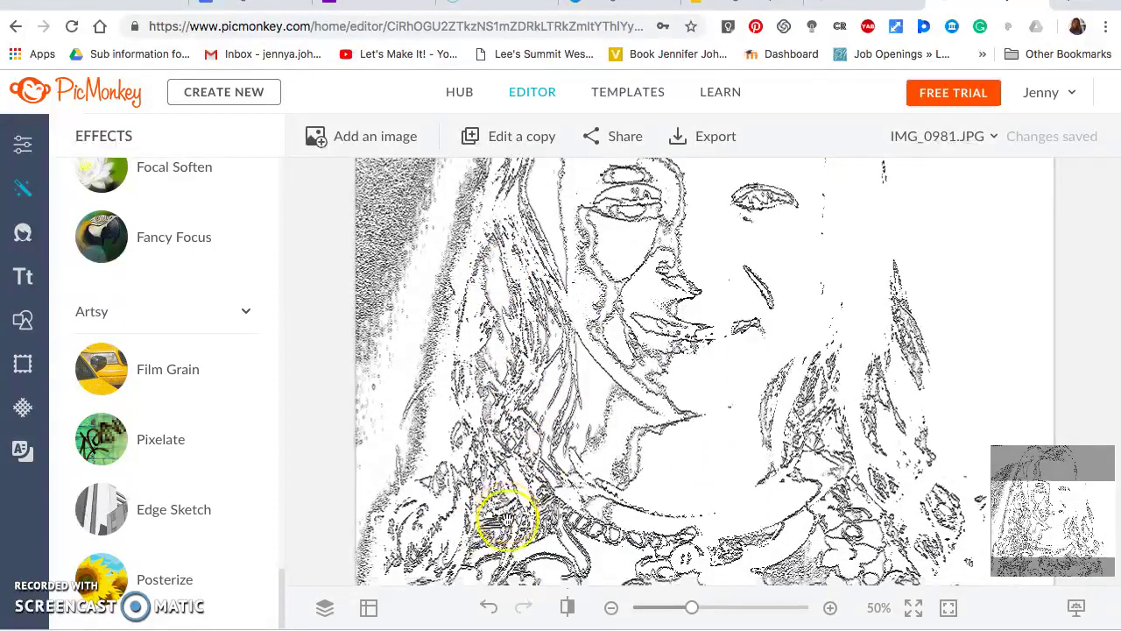
scroll(508, 519, "up", 3)
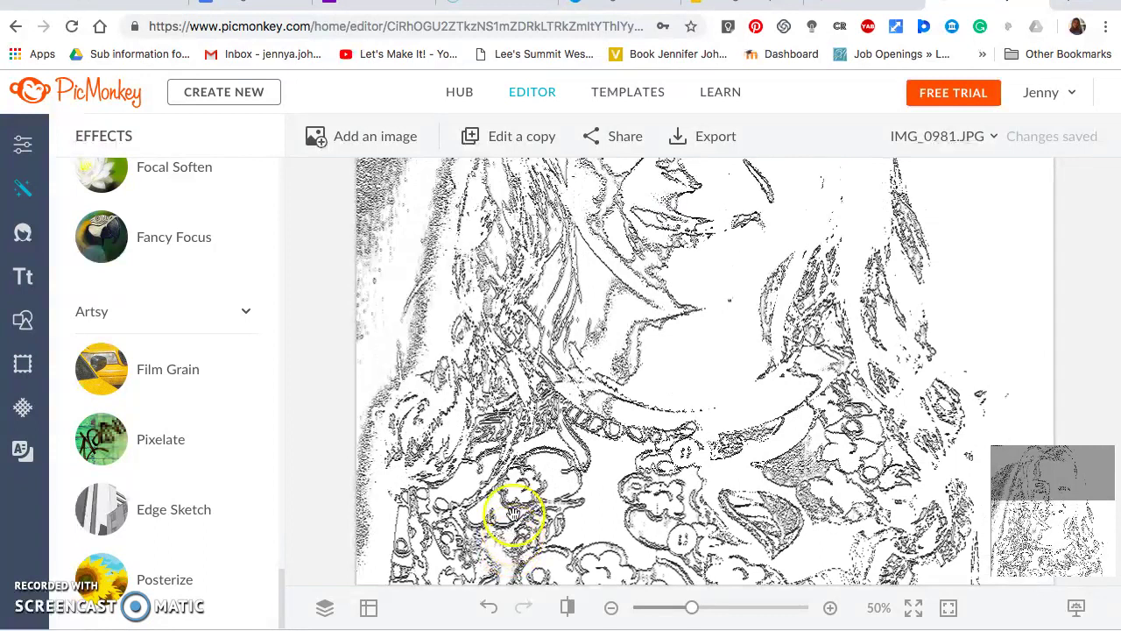
scroll(517, 517, "up", 8)
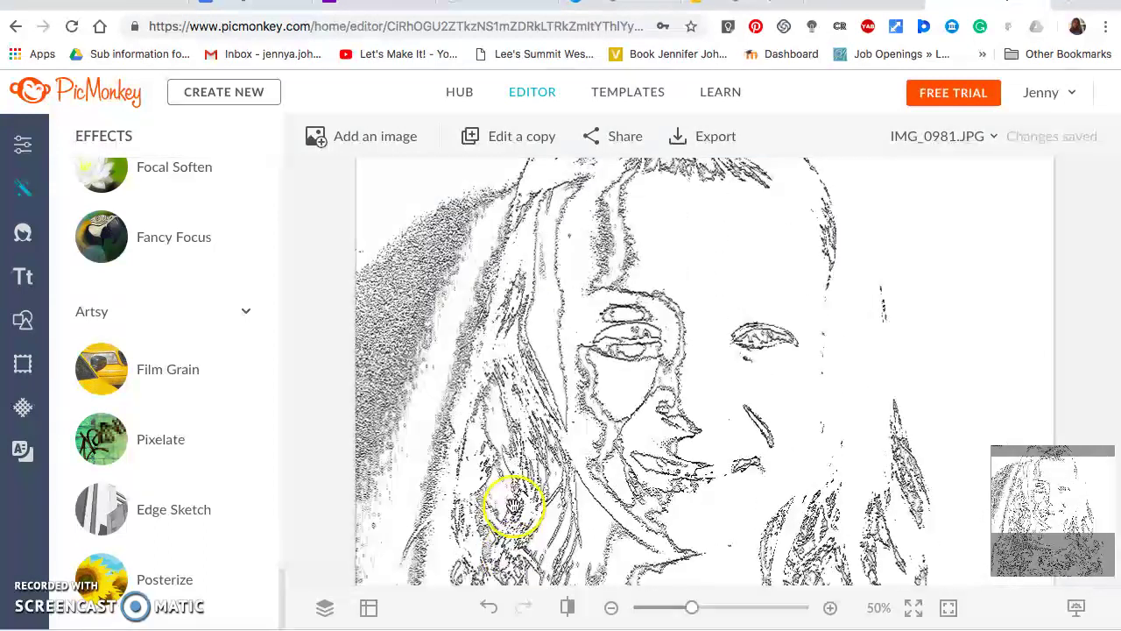